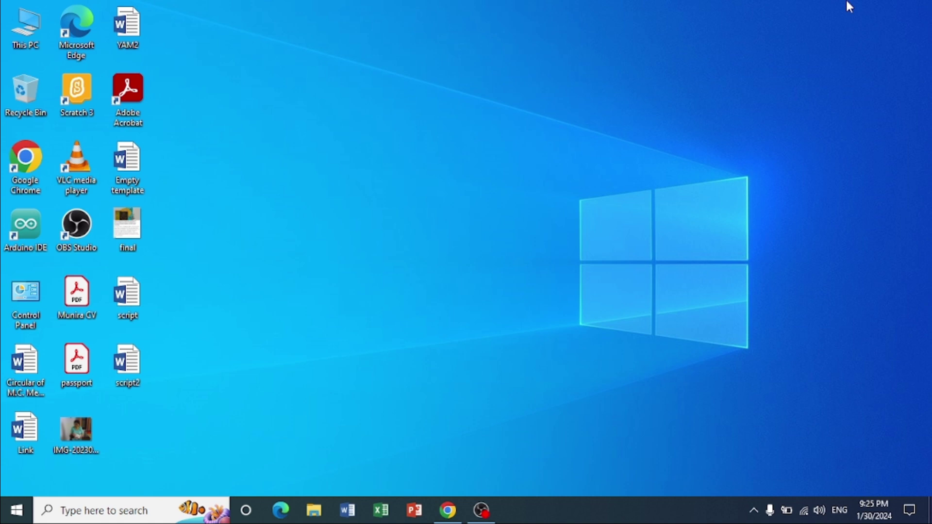
- Launch XAMPP Control Panel from a Start search for 'xam' and move its window right
key("super")
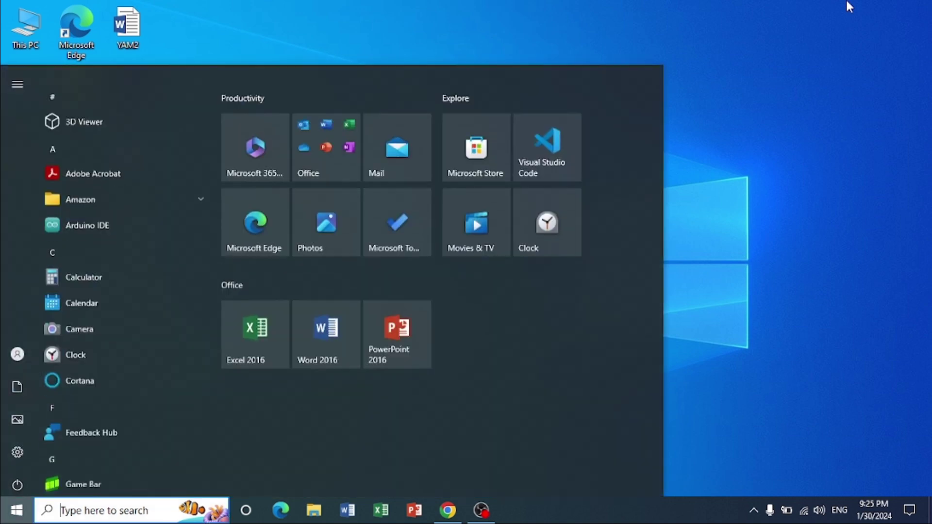
type("xam")
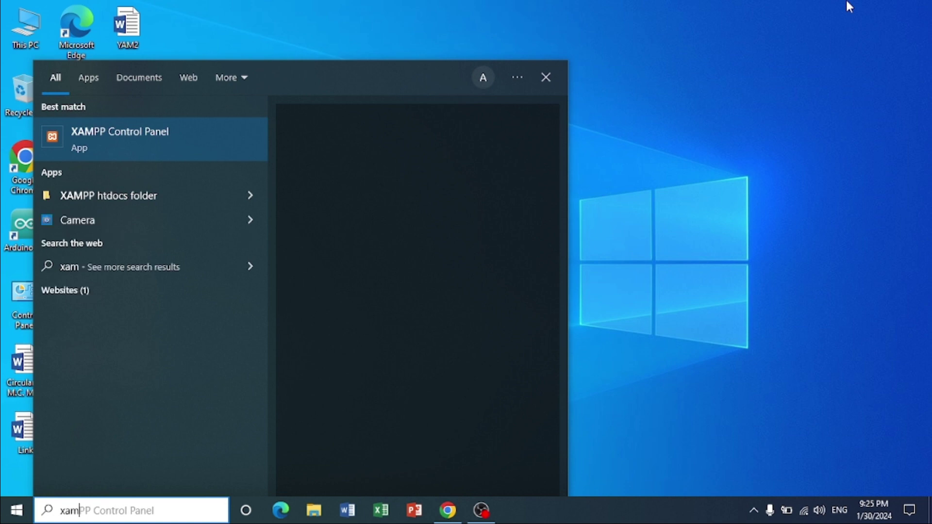
key("Return")
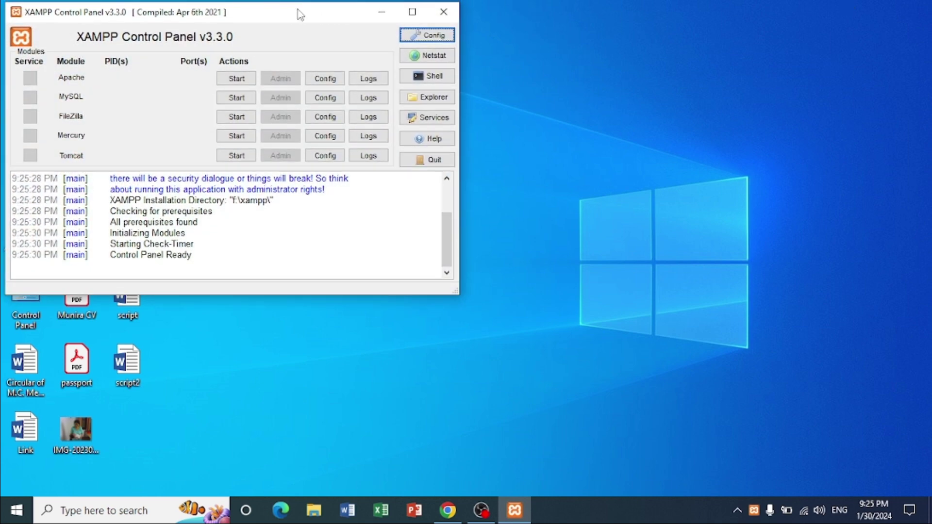
left_click_drag(297, 14, 458, 20)
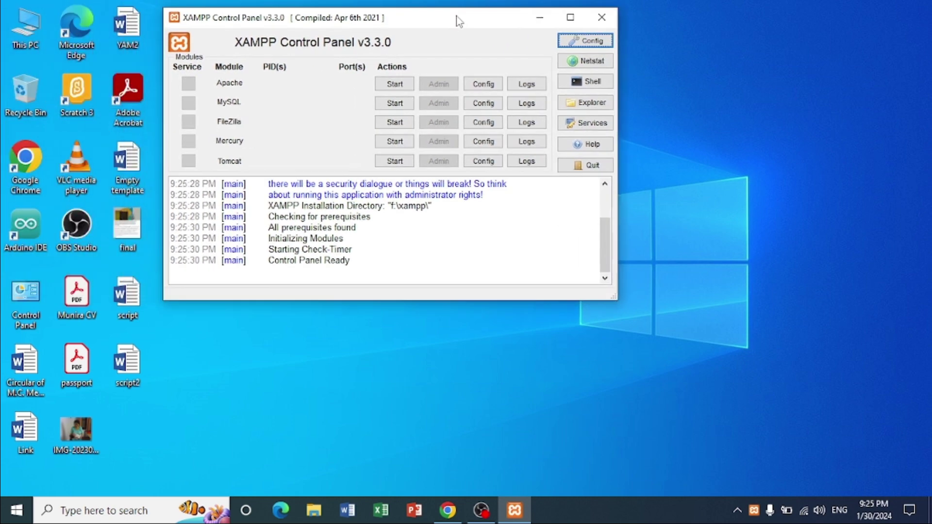
- Start the Apache and MySQL servers, then minimise the control panel
left_click(395, 84)
left_click(399, 103)
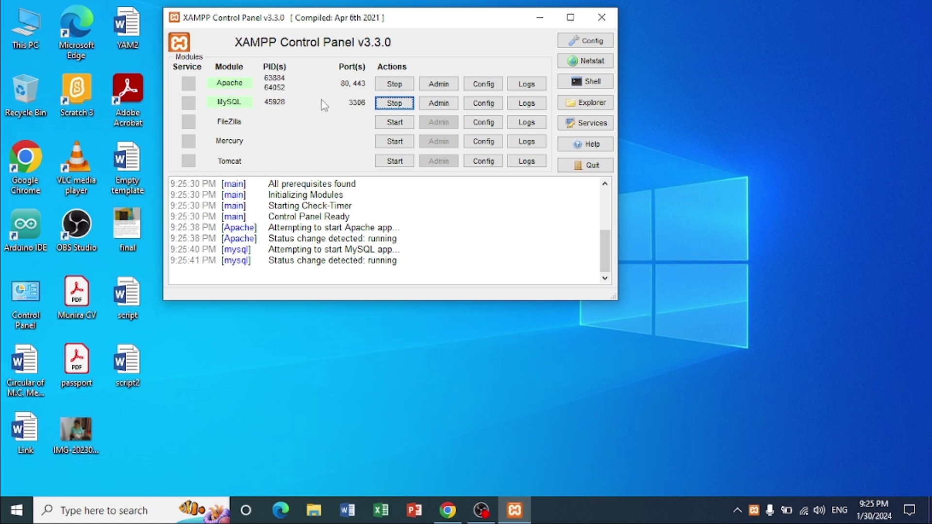
left_click(546, 20)
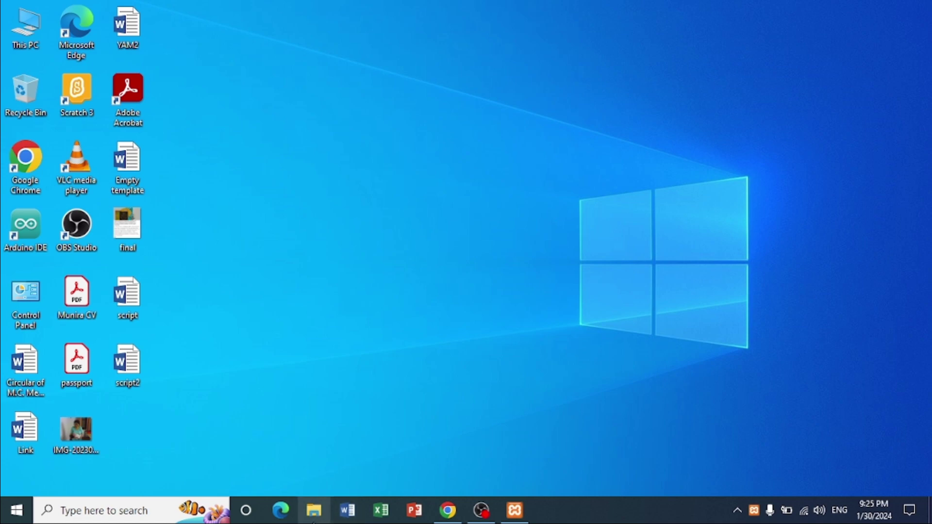
- Browse to F:\xampp\htdocs and select the wordpress-6.4.1 archive
left_click(314, 522)
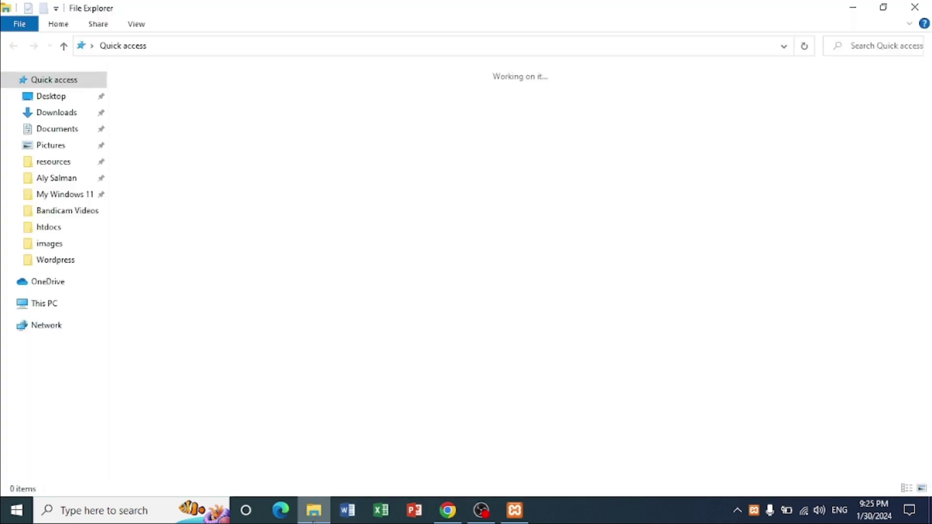
left_click_drag(104, 352, 103, 410)
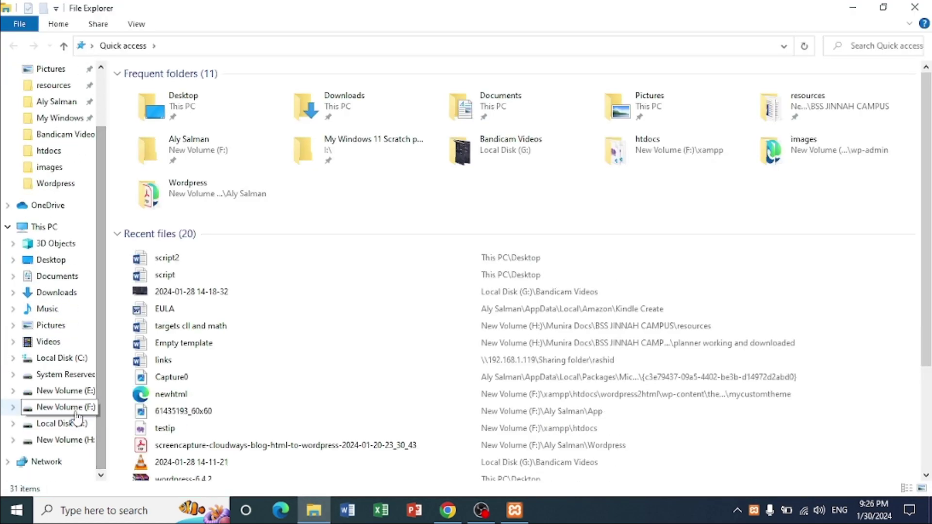
left_click(82, 408)
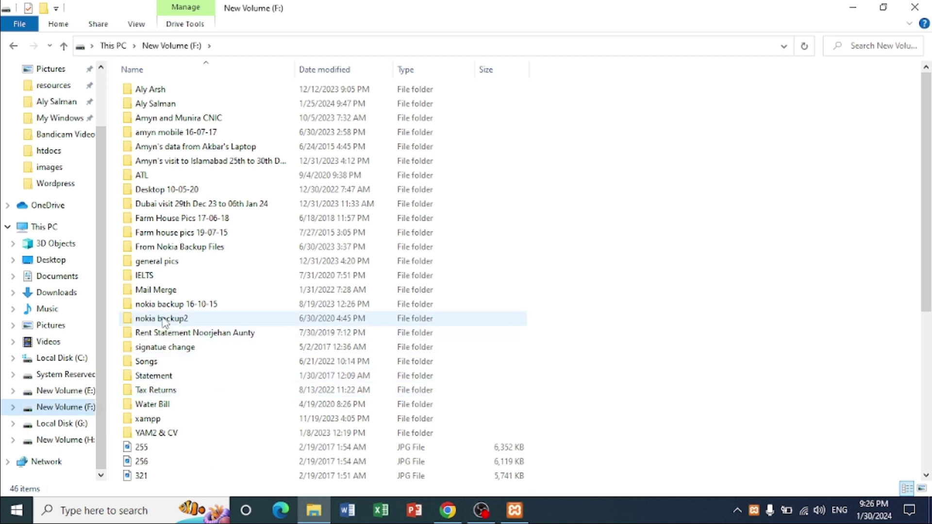
double_click(161, 421)
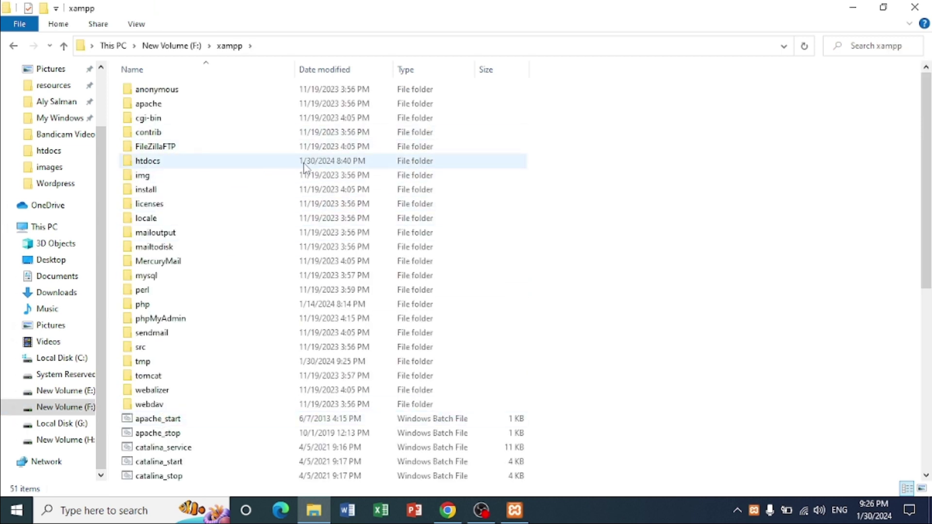
double_click(163, 165)
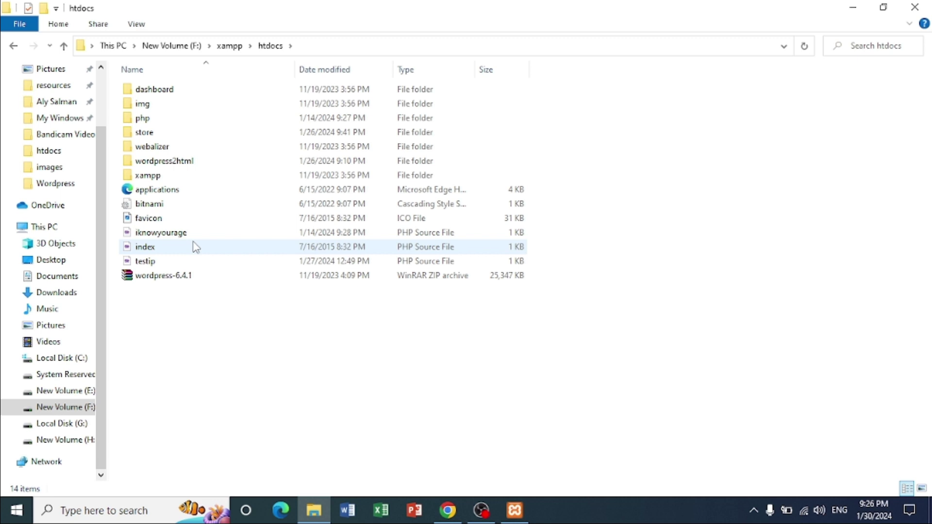
left_click(185, 278)
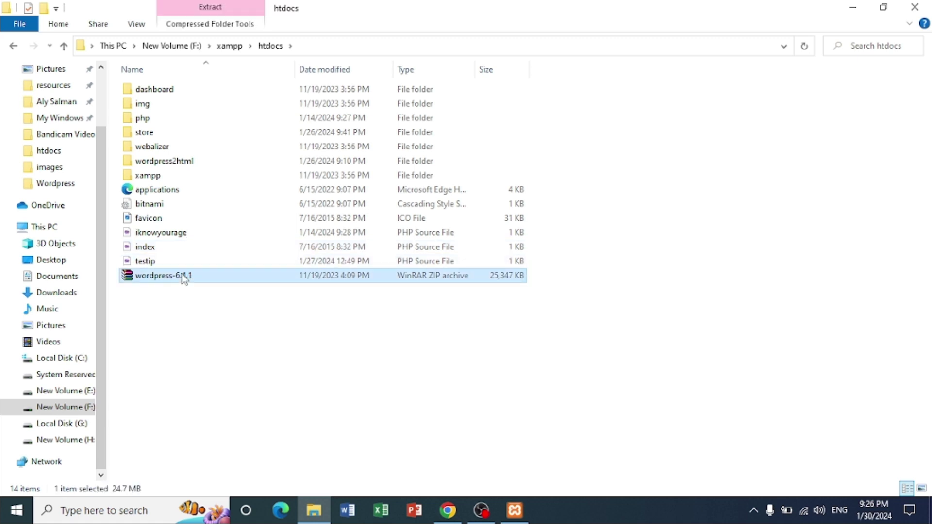
- Extract the wordpress-6.4.1 archive with Extract Here into htdocs
right_click(184, 278)
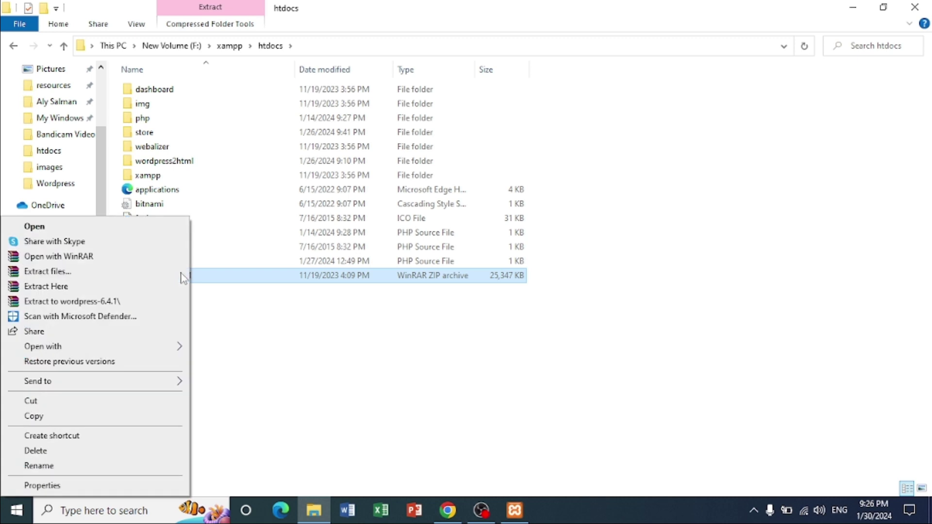
left_click(62, 288)
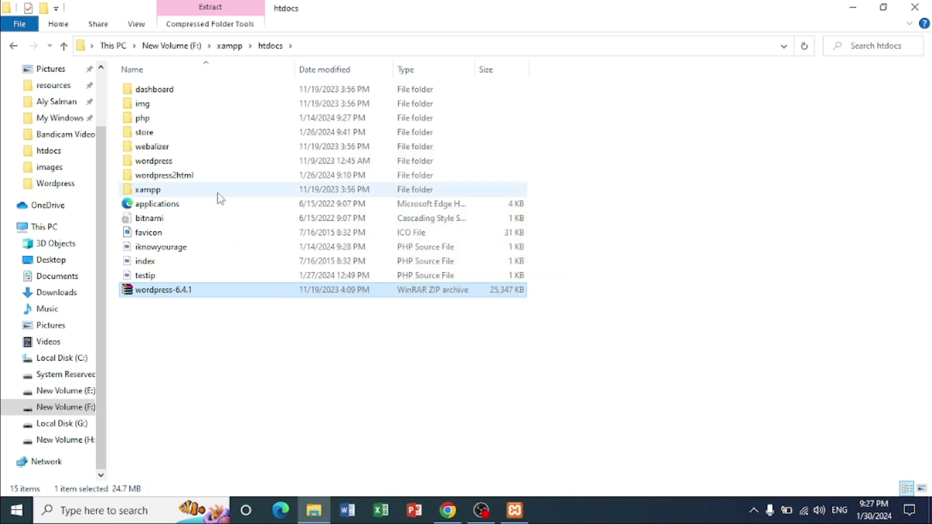
- Rename the extracted wordpress folder to myfirstwebsite and switch to Chrome
left_click(175, 161)
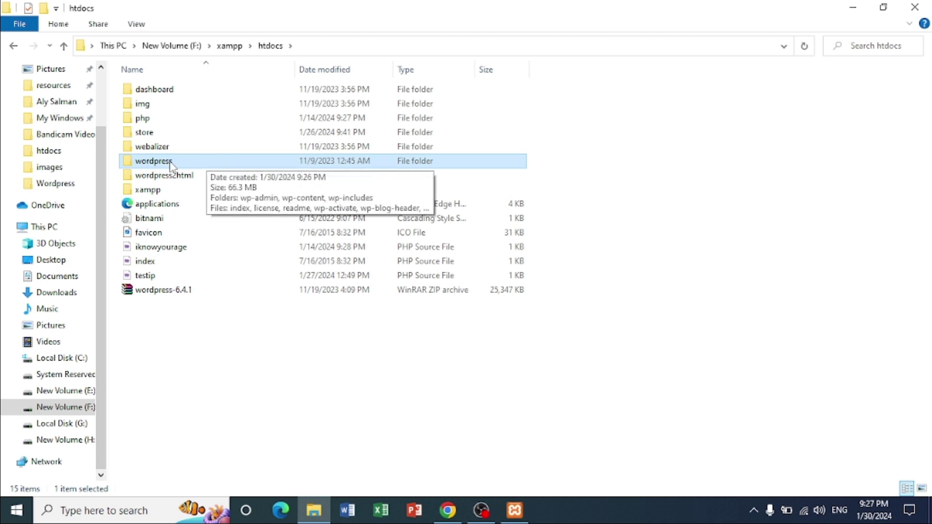
key("F2")
key("BackSpace")
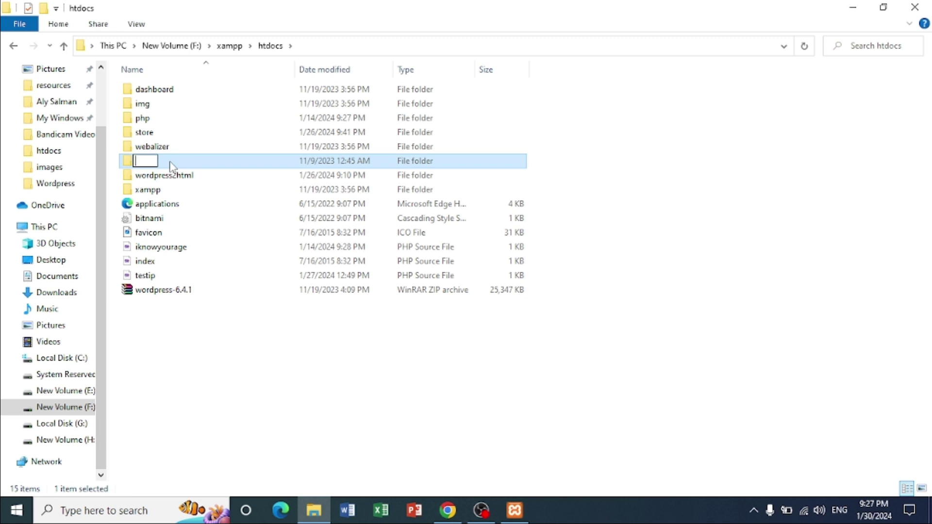
type("myfi")
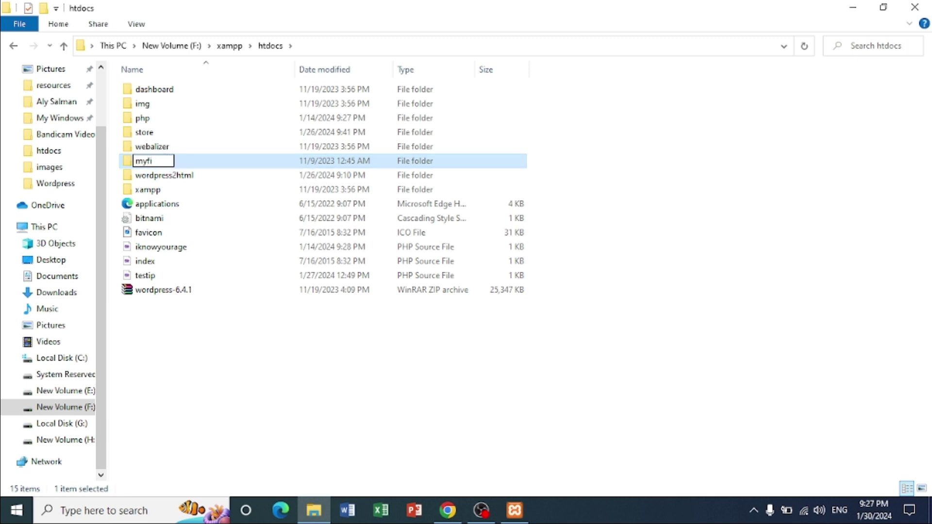
type("rstweb")
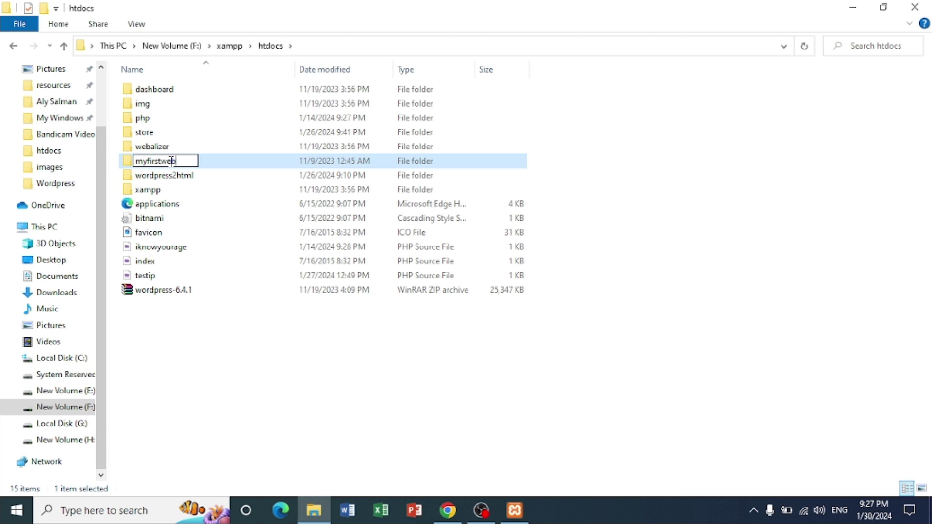
type("site")
key("ctrl+a")
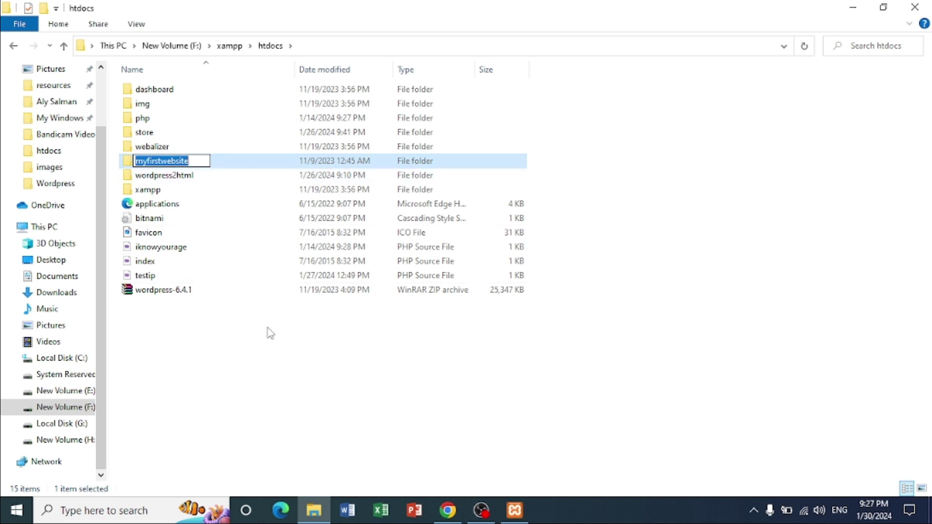
left_click(292, 367)
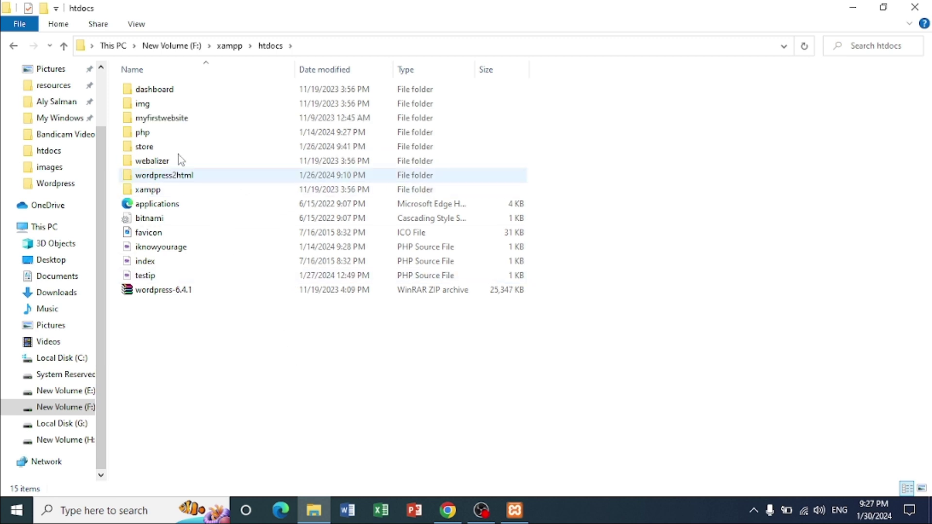
left_click(446, 521)
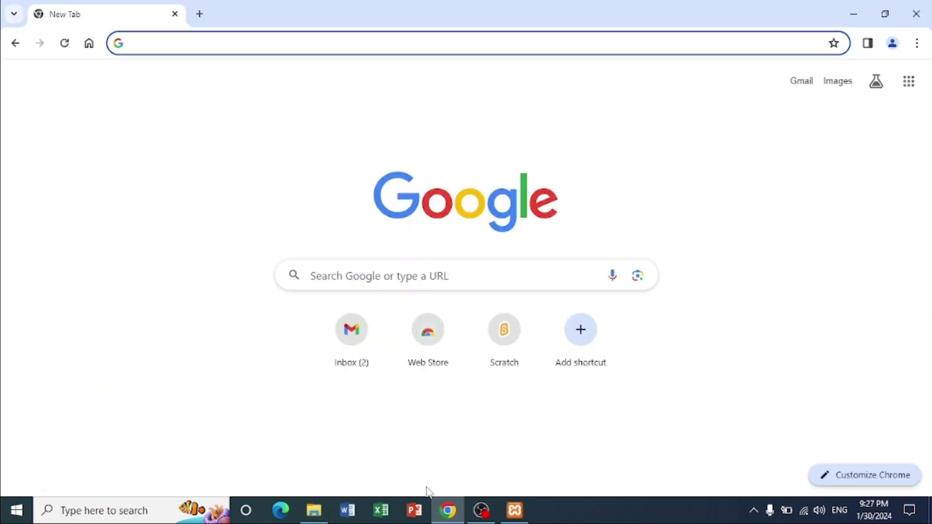
- Load localhost/myfirstwebsite/ in Chrome to start the WordPress setup
left_click(515, 511)
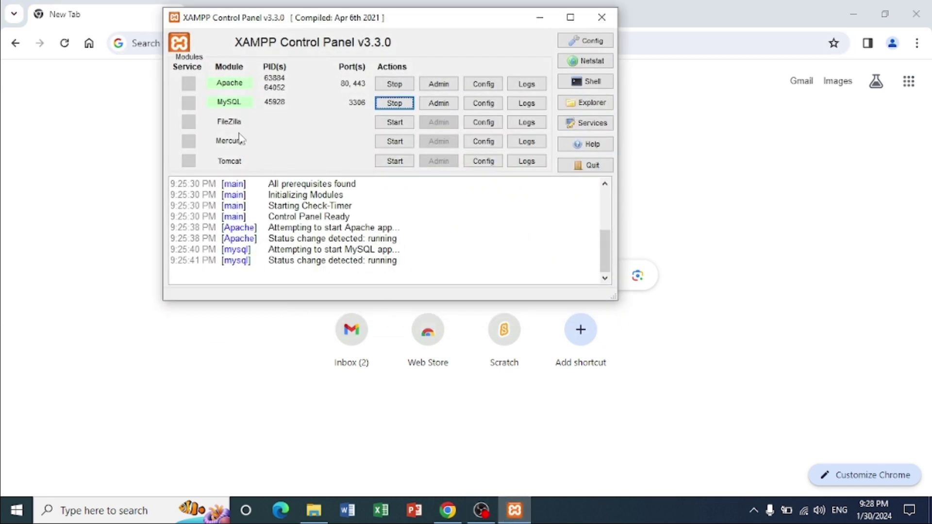
left_click(542, 17)
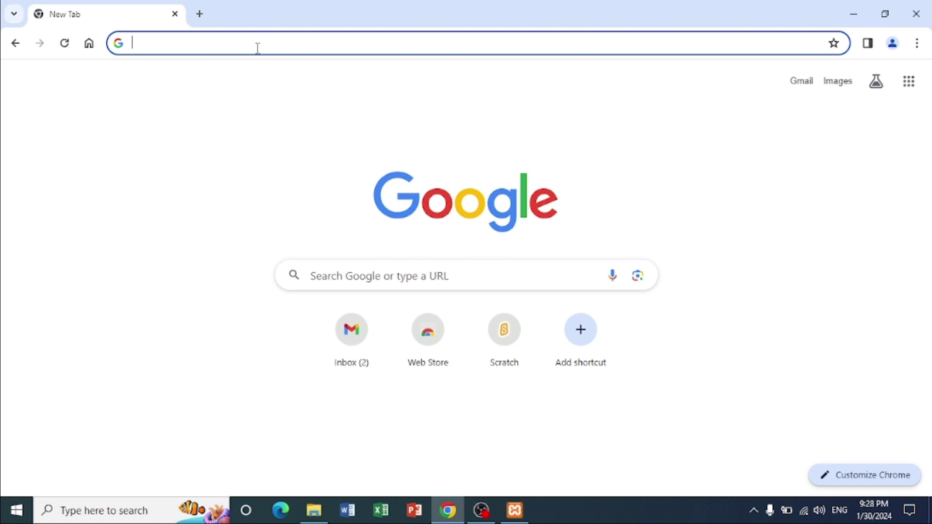
type("loc")
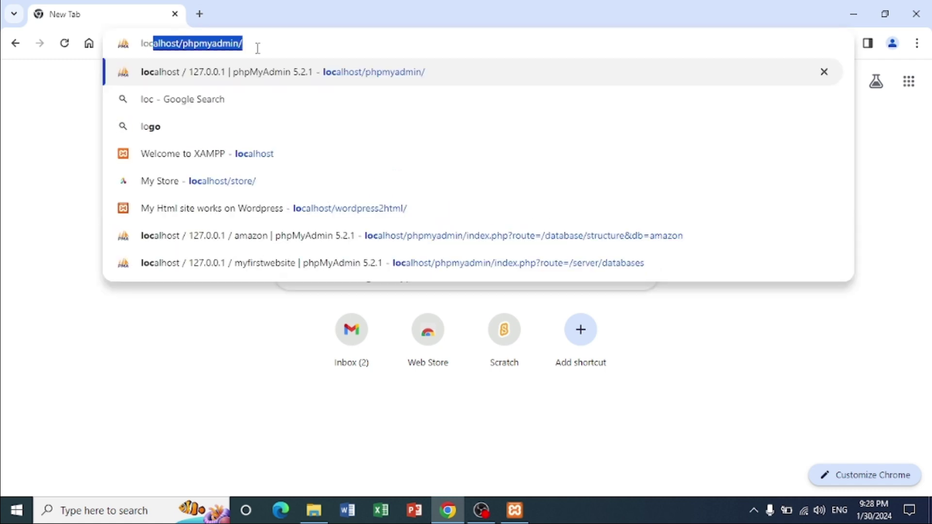
type("alhost")
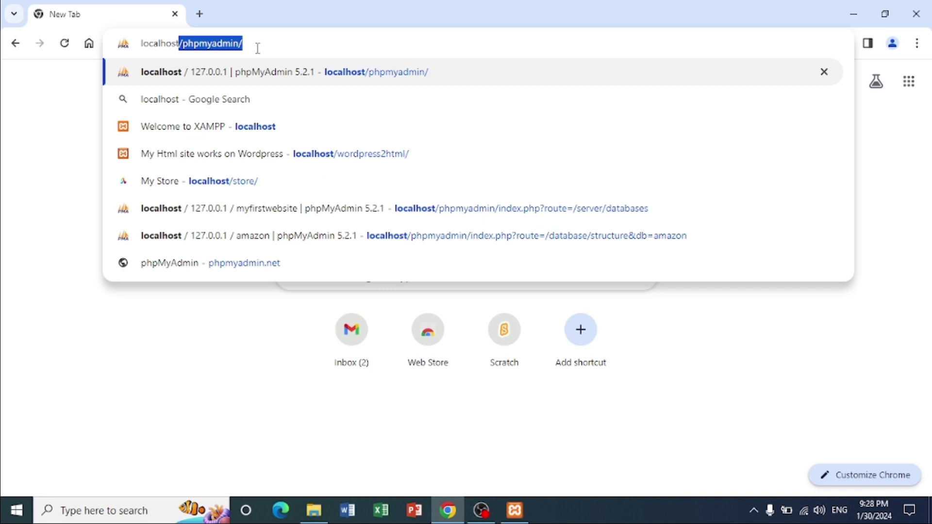
type("/")
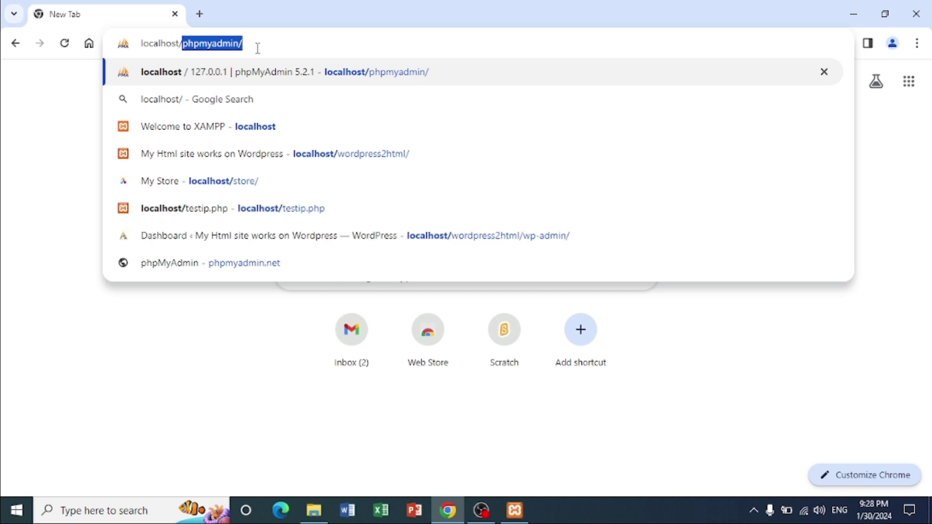
type("myfirstwebsite")
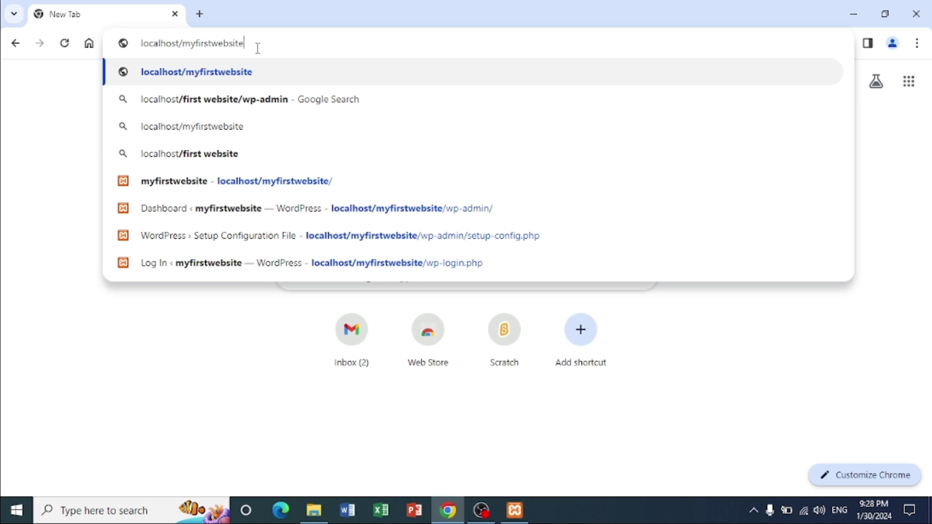
type("/")
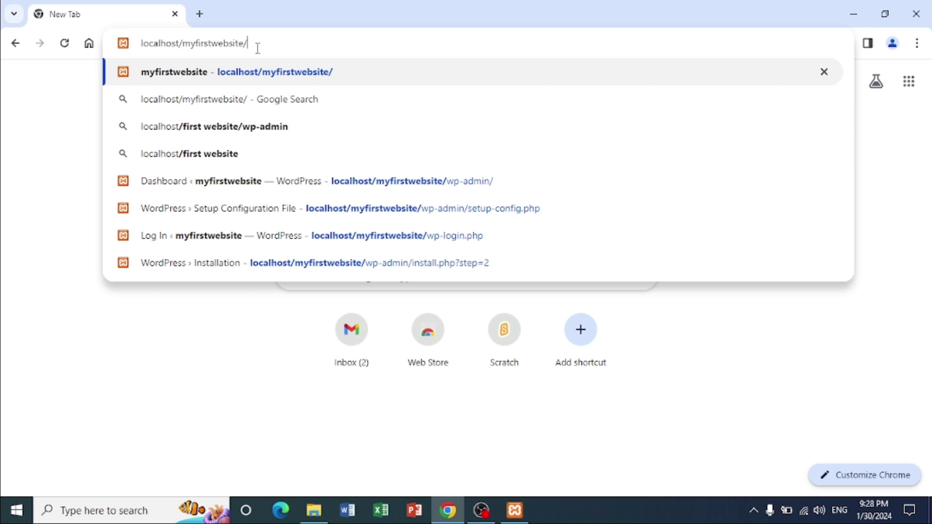
key("Return")
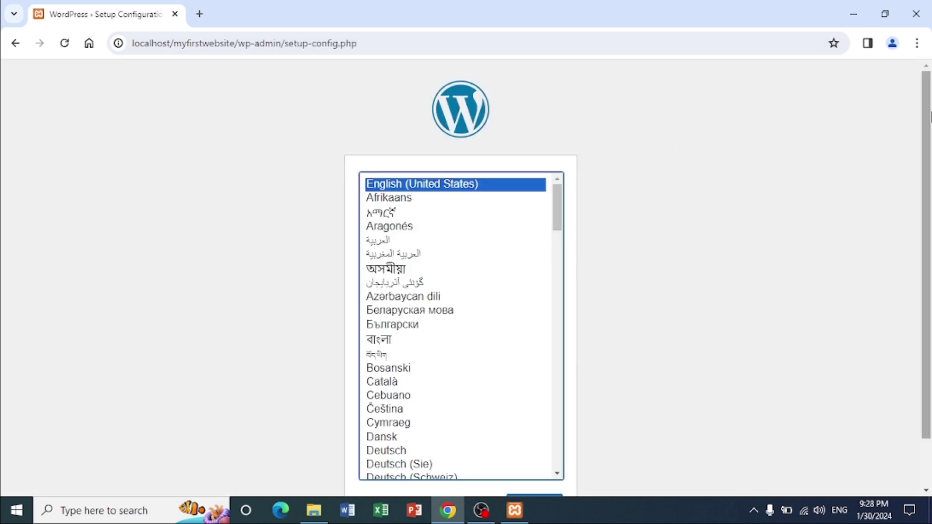
- Continue setup in English (United States) past the welcome page to the database form
mouse_move(930, 117)
left_mouse_down()
mouse_move(931, 163)
mouse_move(931, 113)
left_mouse_up()
scroll(931, 174, "down", 1)
scroll(931, 174, "down", 1)
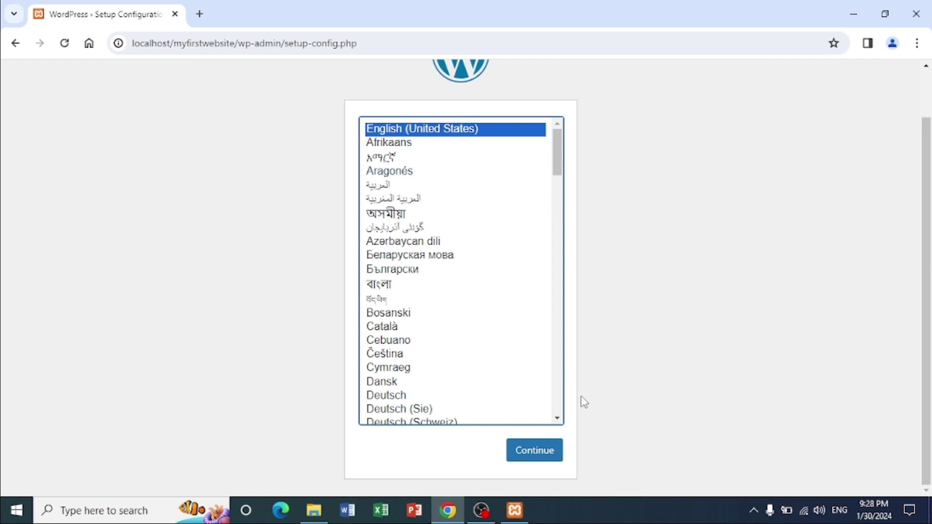
left_click(543, 458)
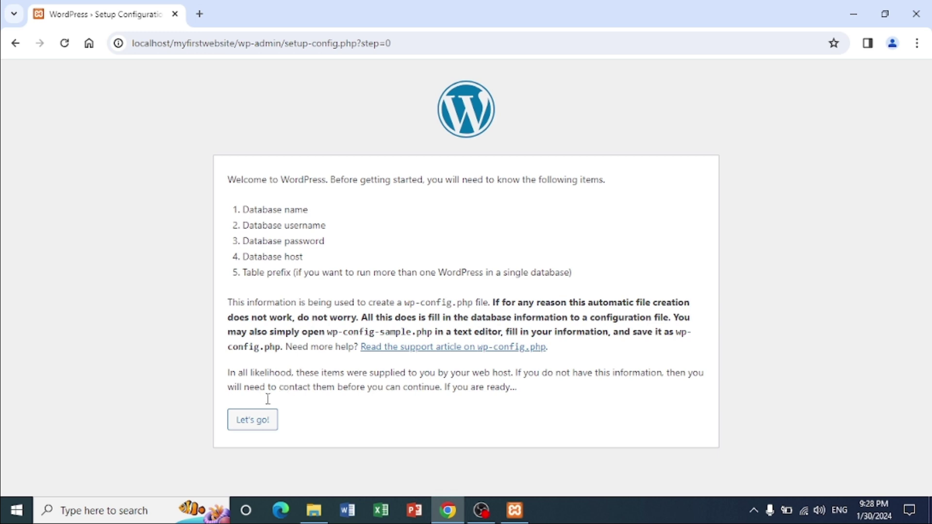
left_click(253, 429)
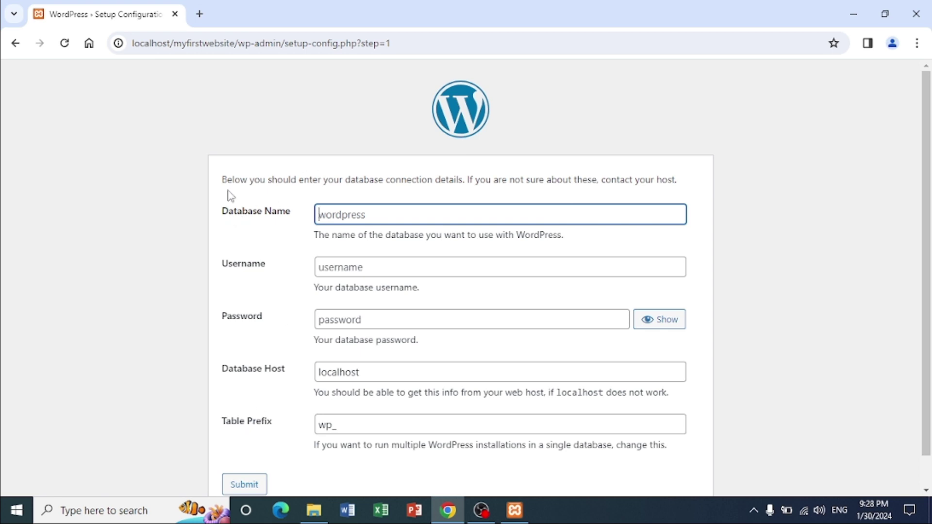
left_click(198, 16)
- Open localhost/phpmyadmin and create an empty database named mywebsite
type("localhost/phpmyadmin/")
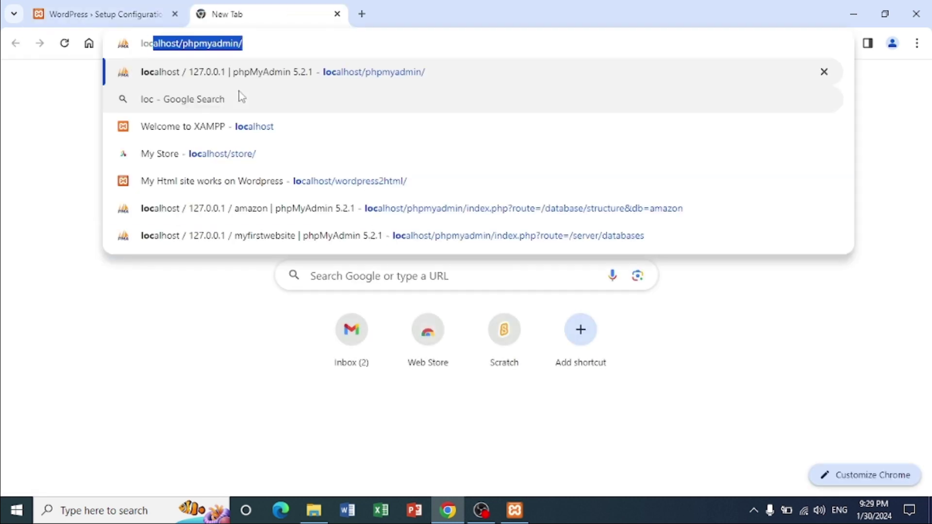
key("Right")
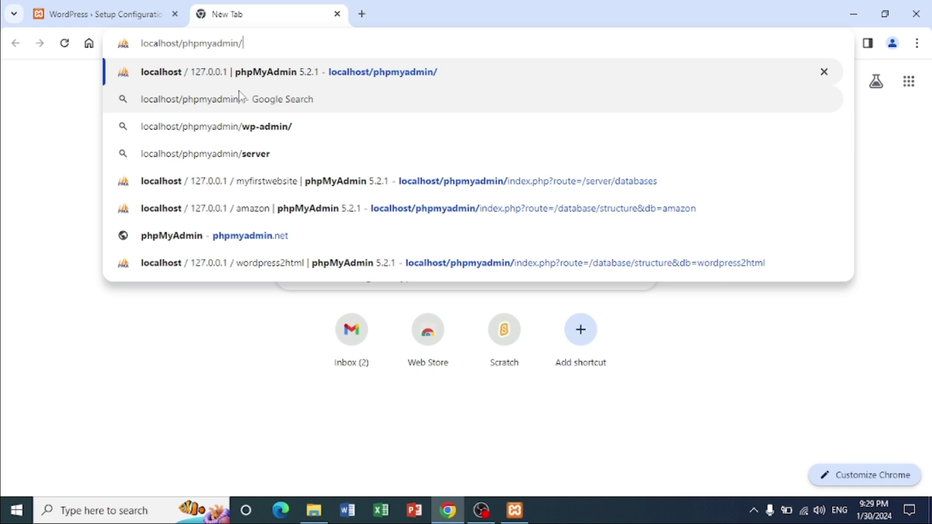
key("Return")
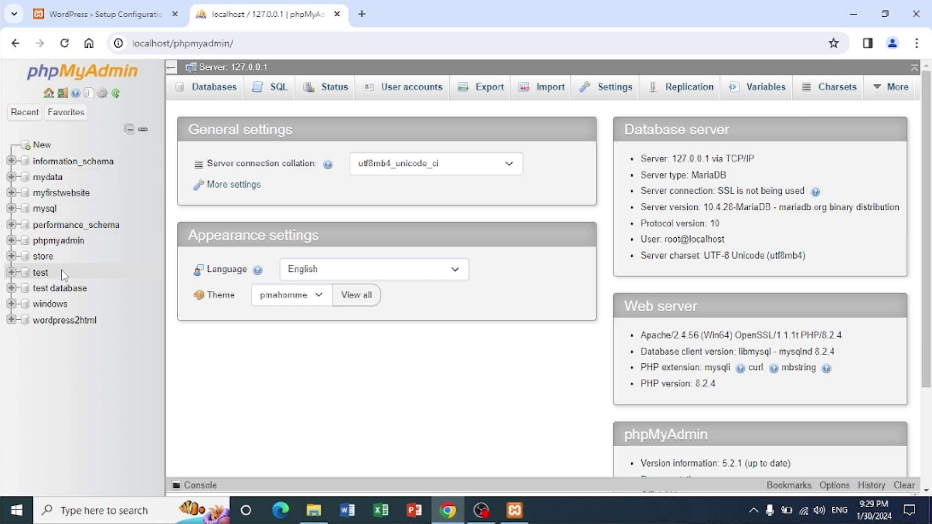
left_click(39, 147)
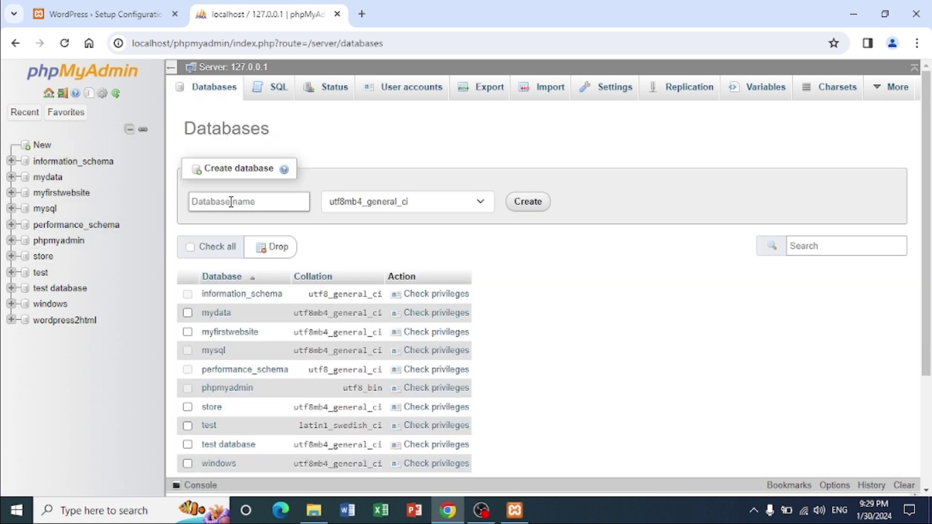
left_click(230, 202)
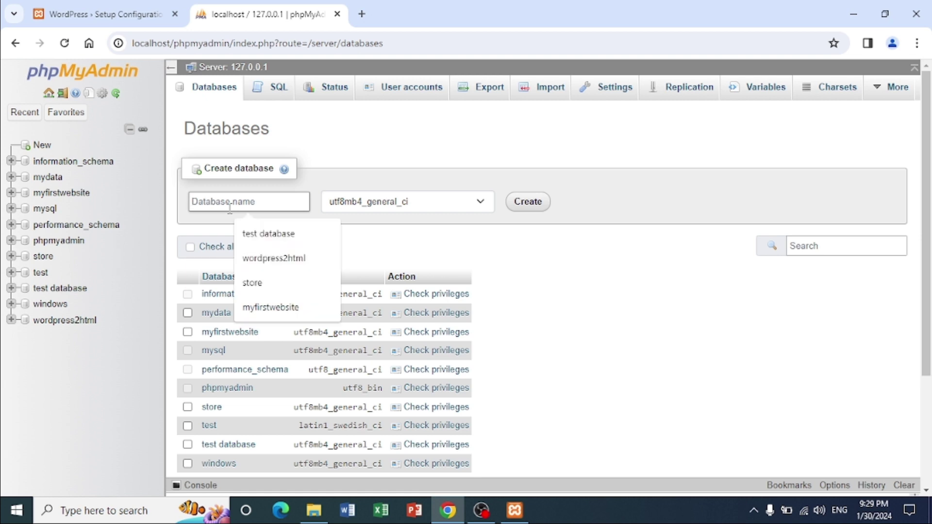
type("my")
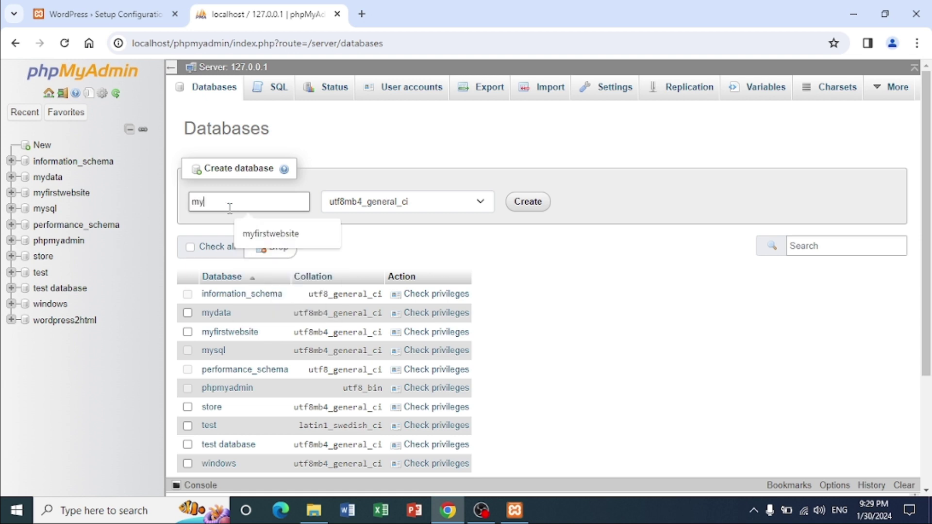
type("website")
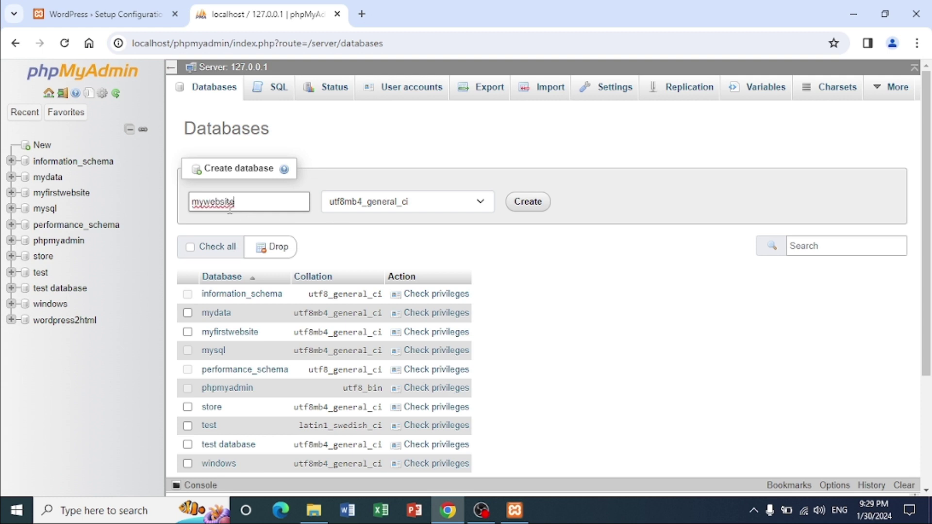
left_click(527, 202)
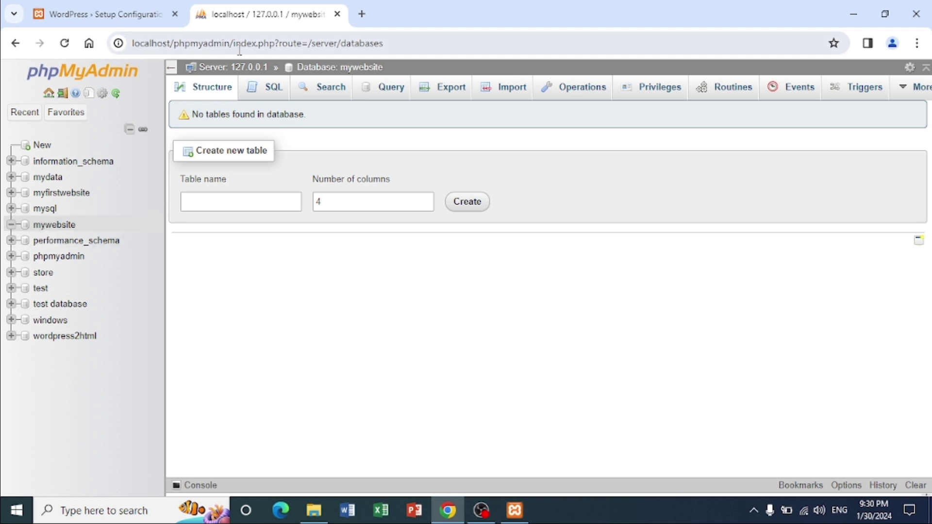
- Submit database name mywebsite with username root, keeping the default host and wp_ prefix
left_click(108, 7)
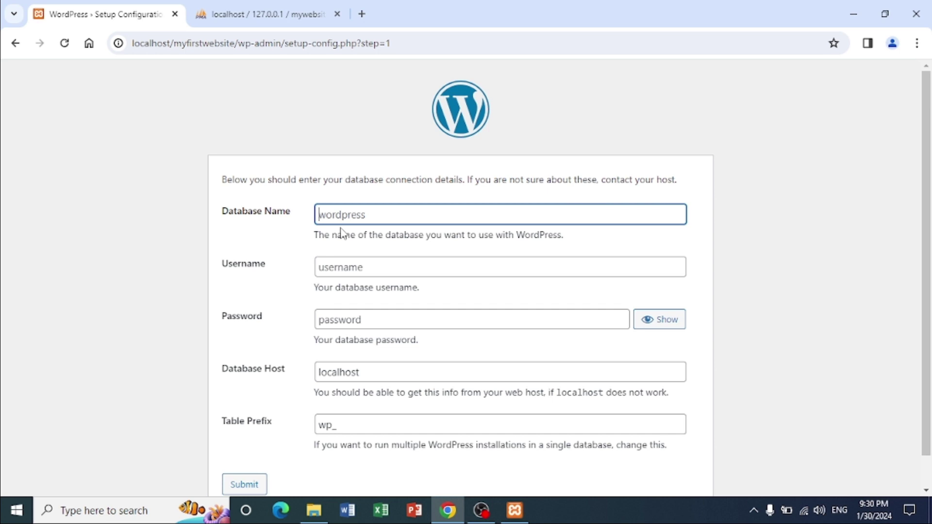
type("mywebsite")
left_click(427, 267)
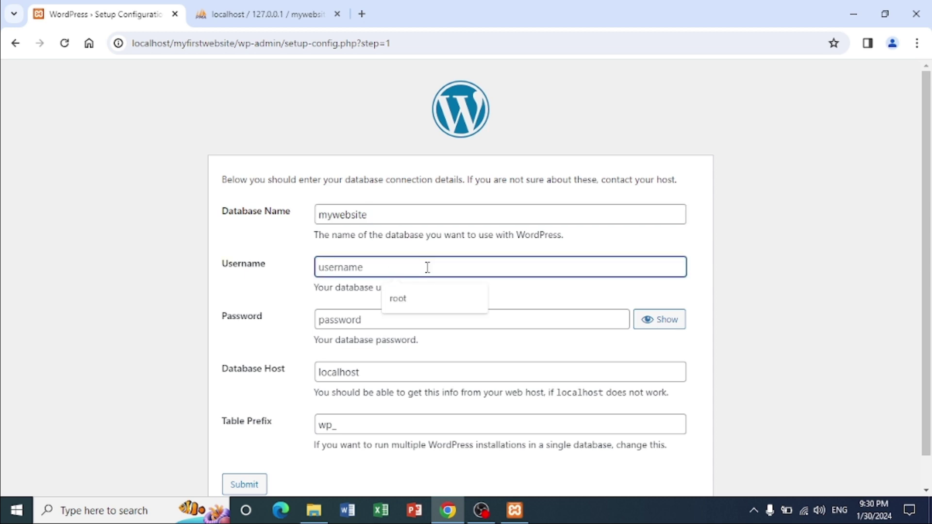
left_click(424, 301)
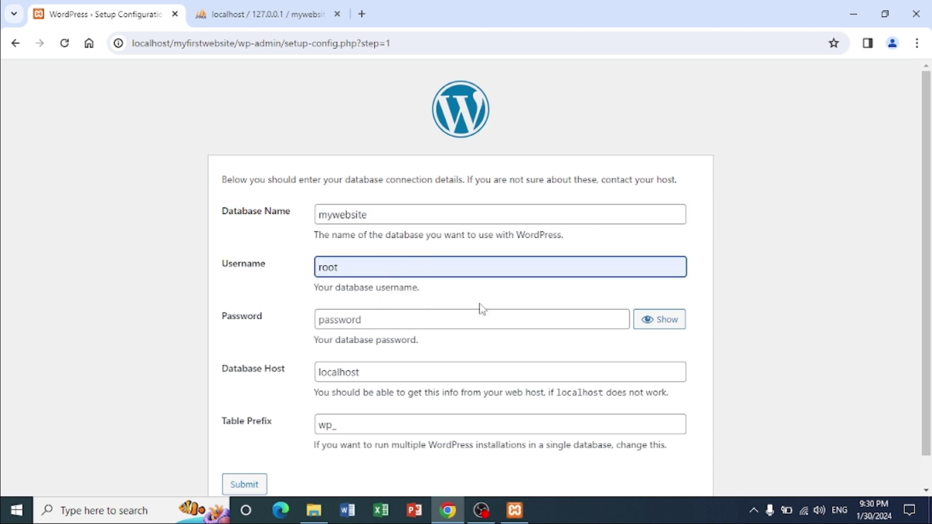
scroll(930, 237, "down", 2)
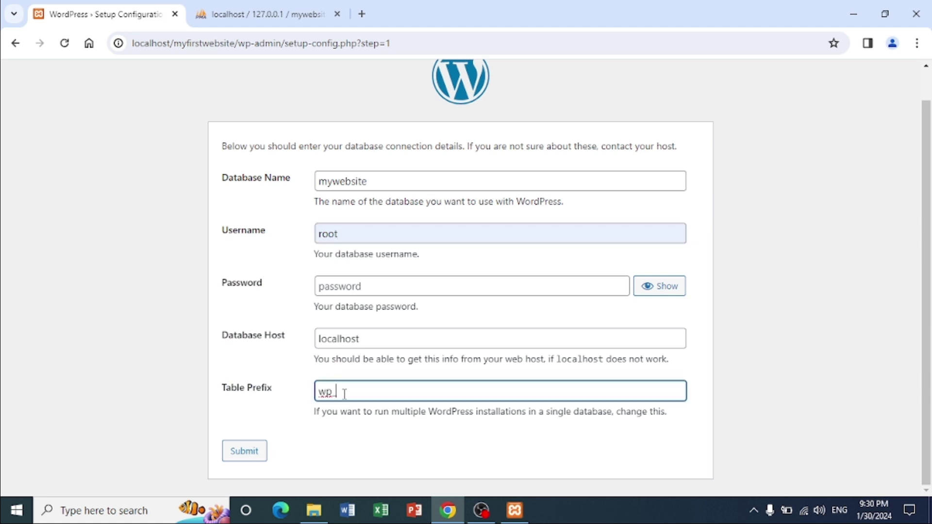
left_click(339, 392)
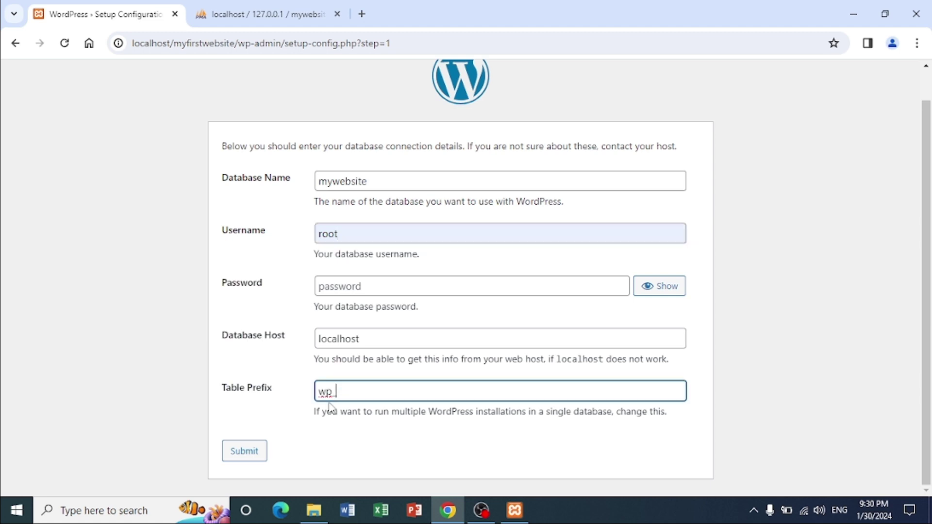
left_click(251, 454)
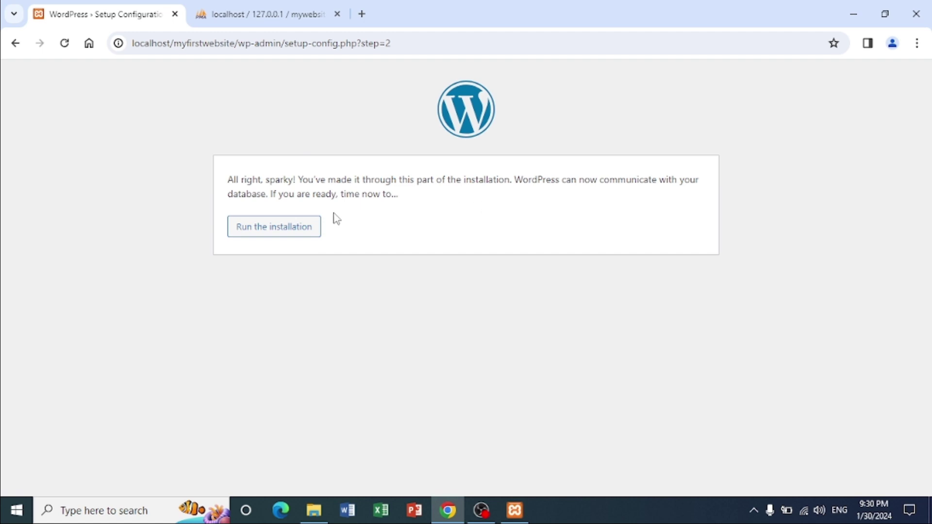
- Run the installation and enter site title 'my first website' with username admin
left_click(279, 238)
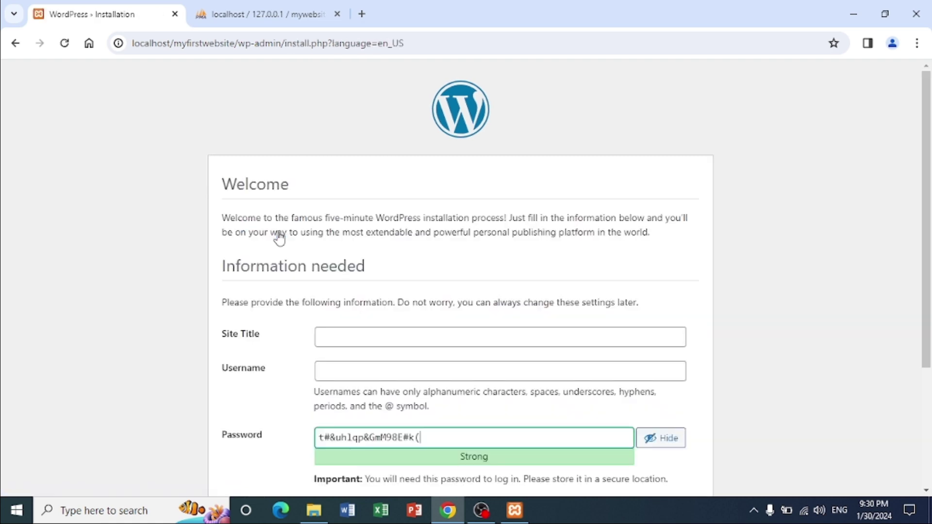
scroll(931, 218, "down", 2)
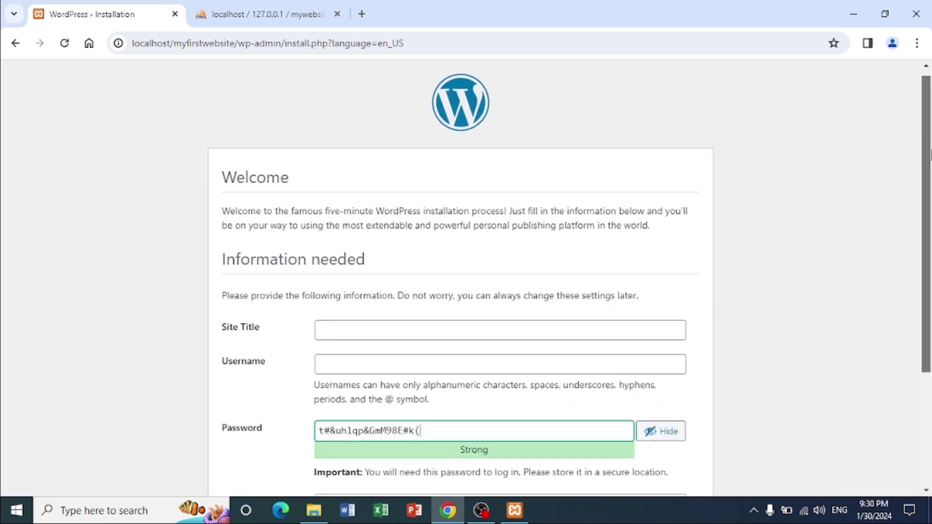
left_click(347, 238)
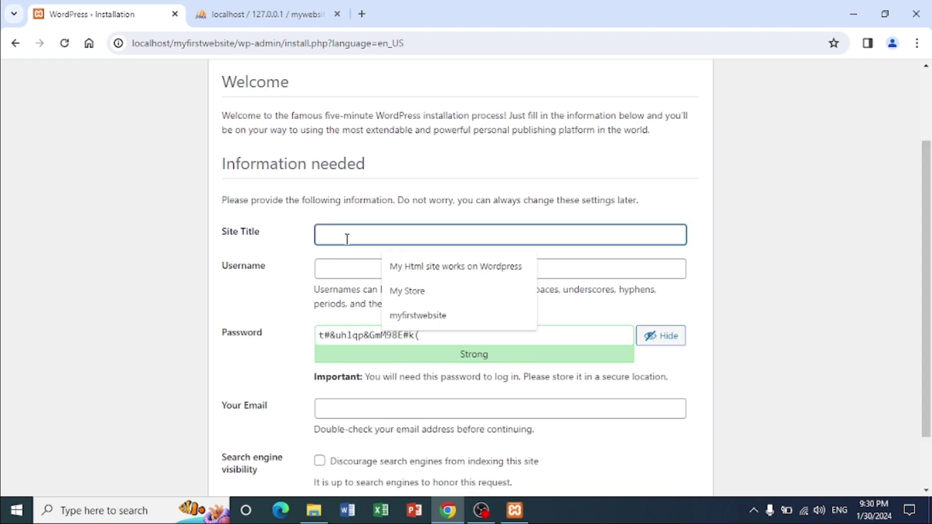
key("Down")
key("Down")
key("Down")
key("Return")
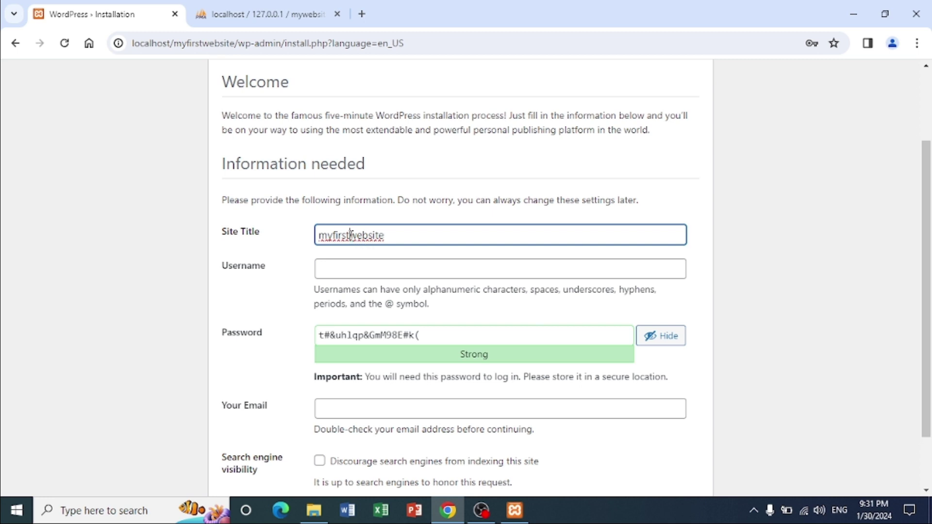
left_click(351, 234)
key("Left")
key("Left")
key("Left")
key("Left")
key("Left")
key("Left")
left_click(360, 267)
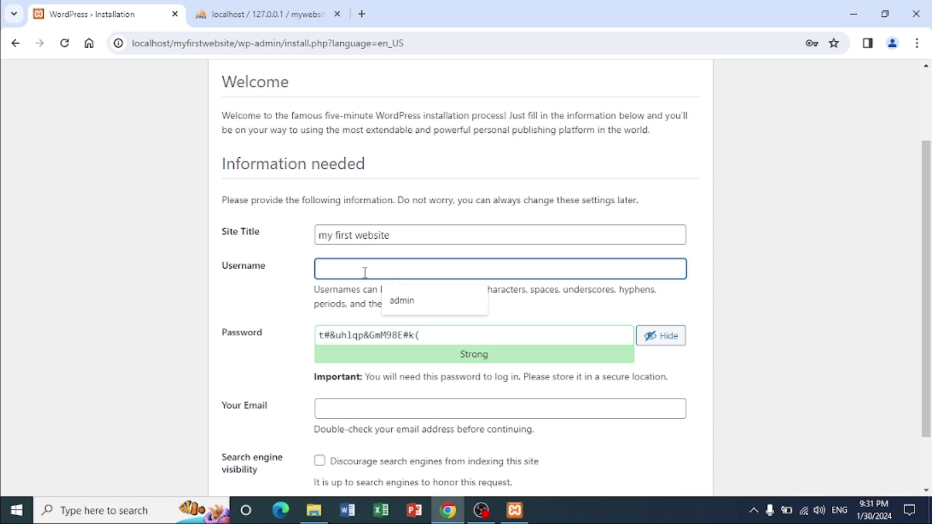
left_click(398, 302)
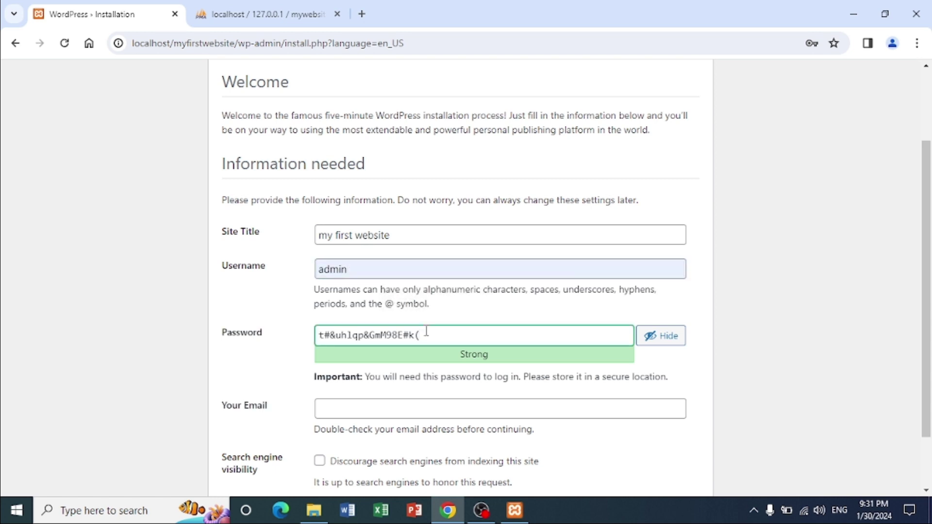
- Set a weak admin password, confirm its use, fill in the admin e-mail, and install WordPress
left_click(426, 331)
key("BackSpace")
key("BackSpace")
key("BackSpace")
key("BackSpace")
key("BackSpace")
key("BackSpace")
key("BackSpace")
key("BackSpace")
key("BackSpace")
key("BackSpace")
key("BackSpace")
key("BackSpace")
key("BackSpace")
key("BackSpace")
key("BackSpace")
key("BackSpace")
key("BackSpace")
key("BackSpace")
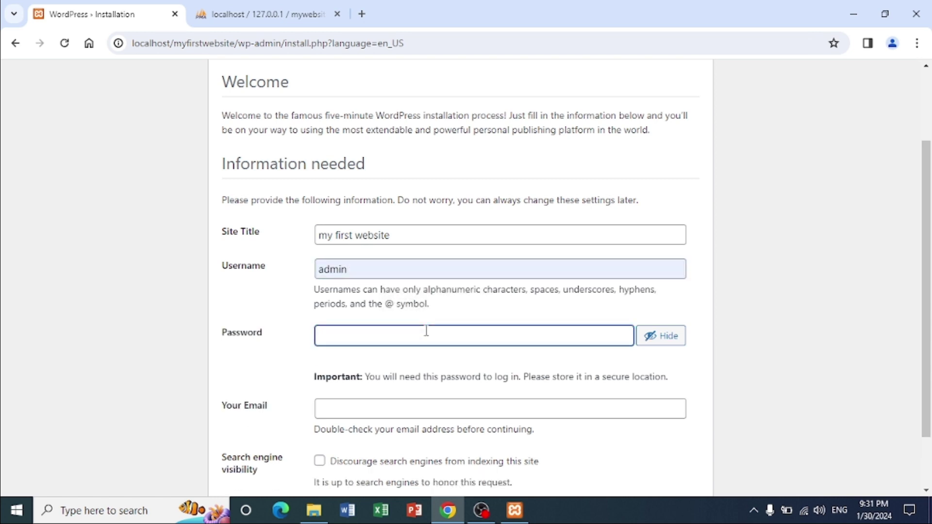
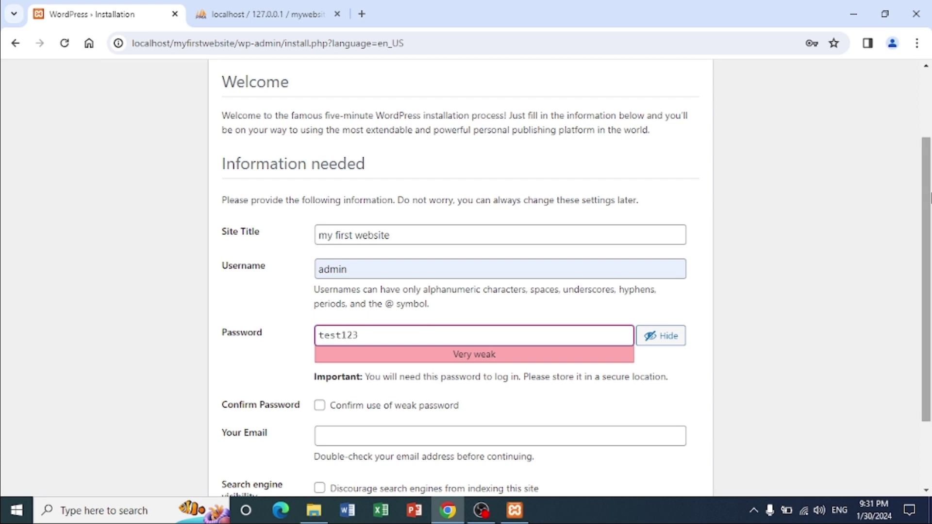
scroll(930, 275, "down", 2)
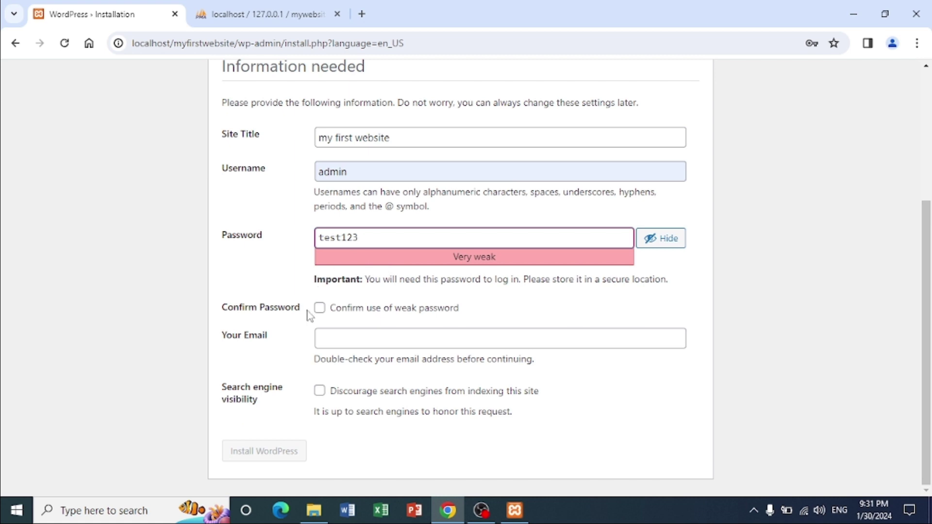
left_click(319, 308)
left_click(442, 342)
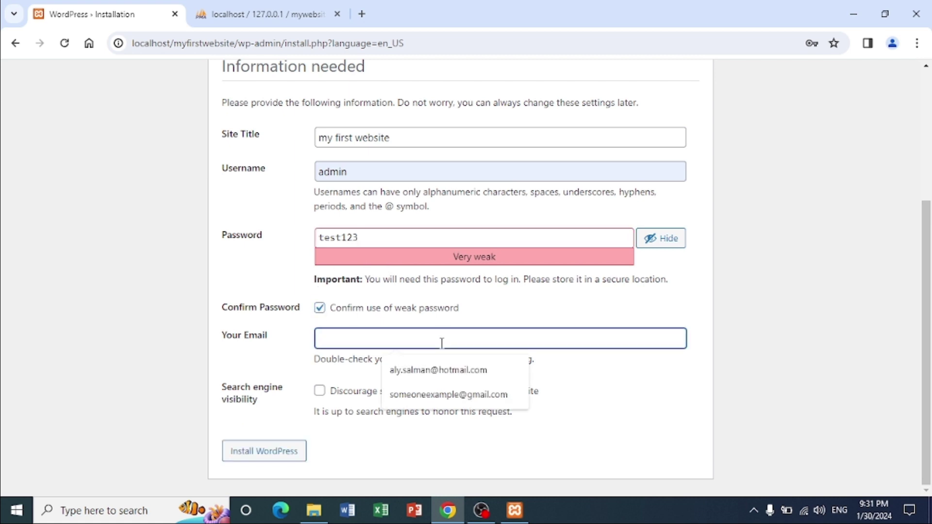
type("ex")
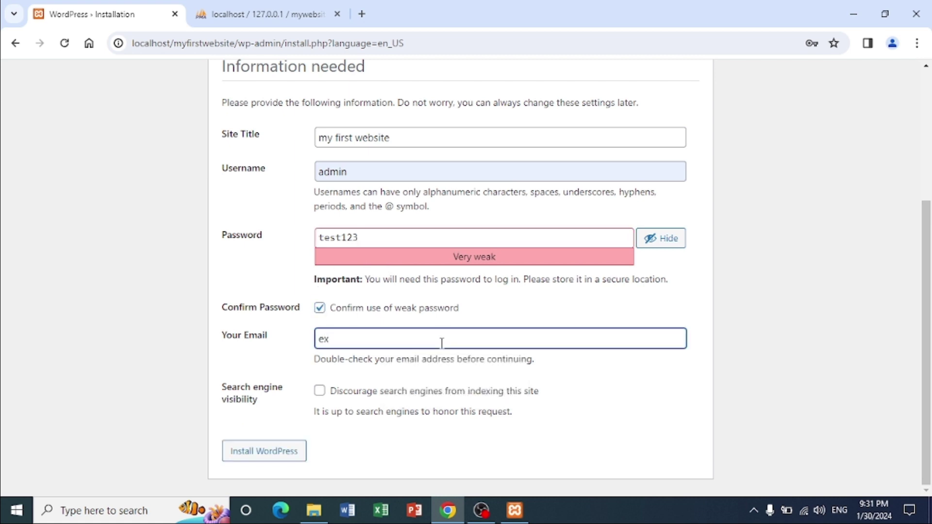
type("ample@gmail.com")
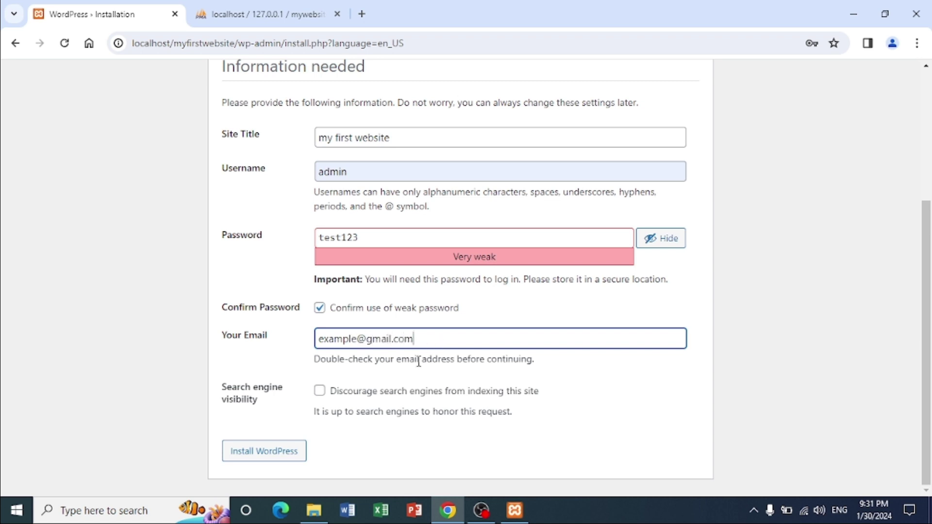
left_click(428, 462)
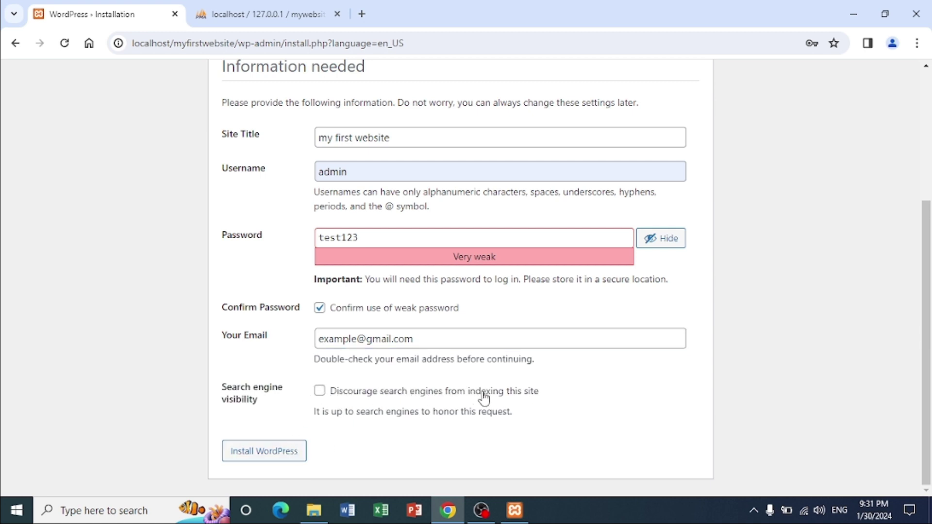
left_click(250, 456)
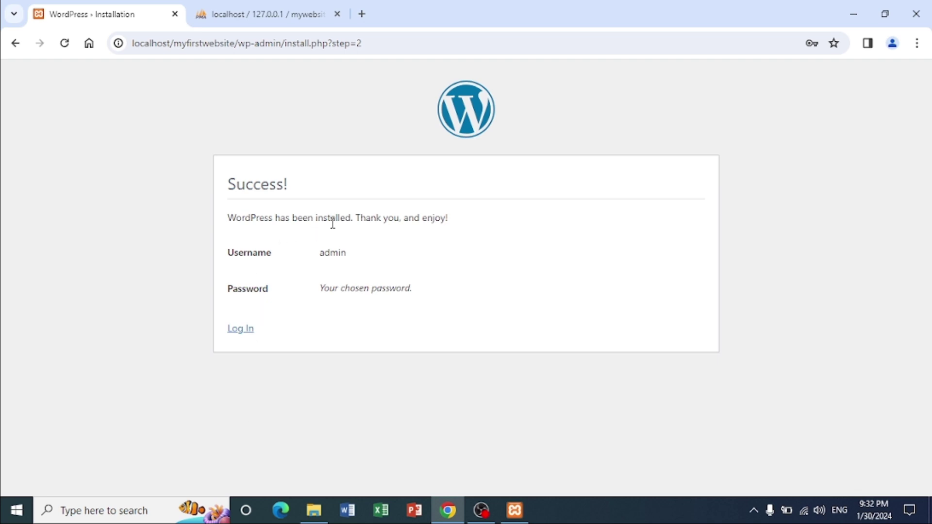
- Go from the Success! page to the WordPress login page via Log In
left_click(241, 331)
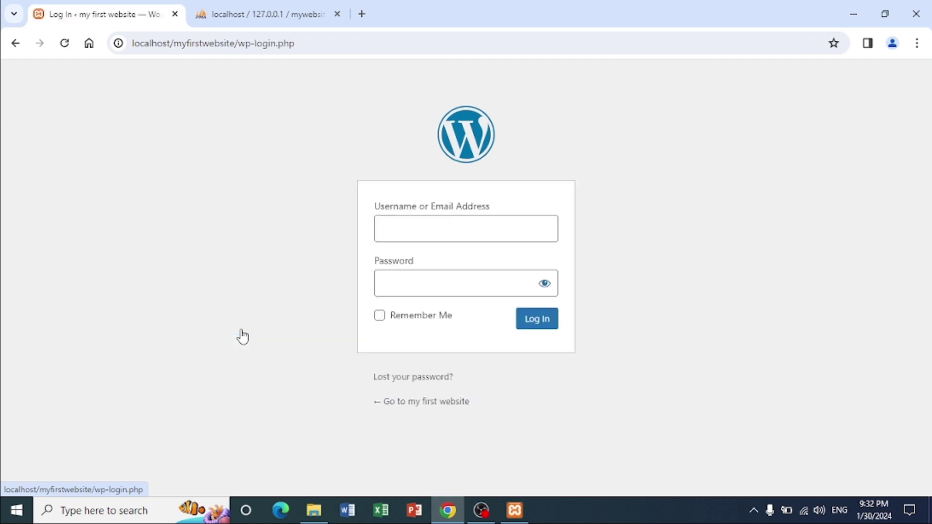
- Log in as admin with the account password, revealing it to verify before signing in
type("admin")
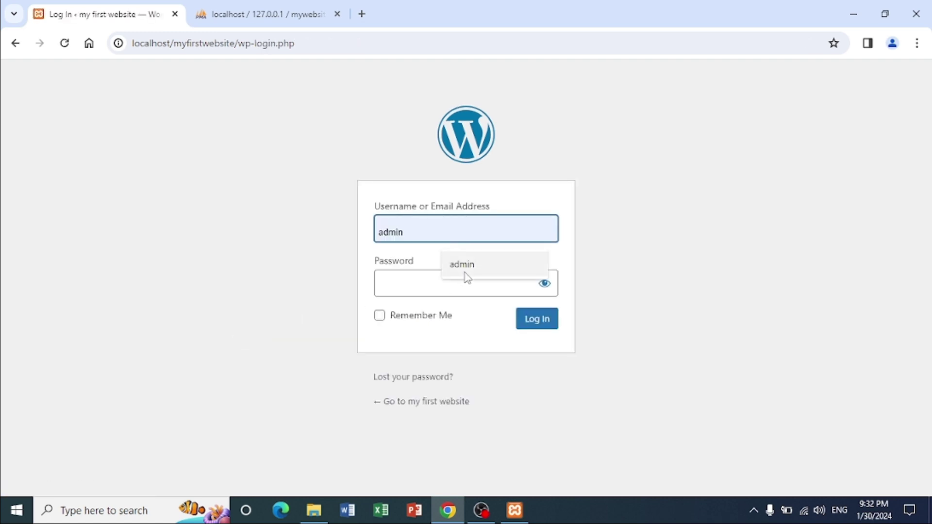
left_click(465, 274)
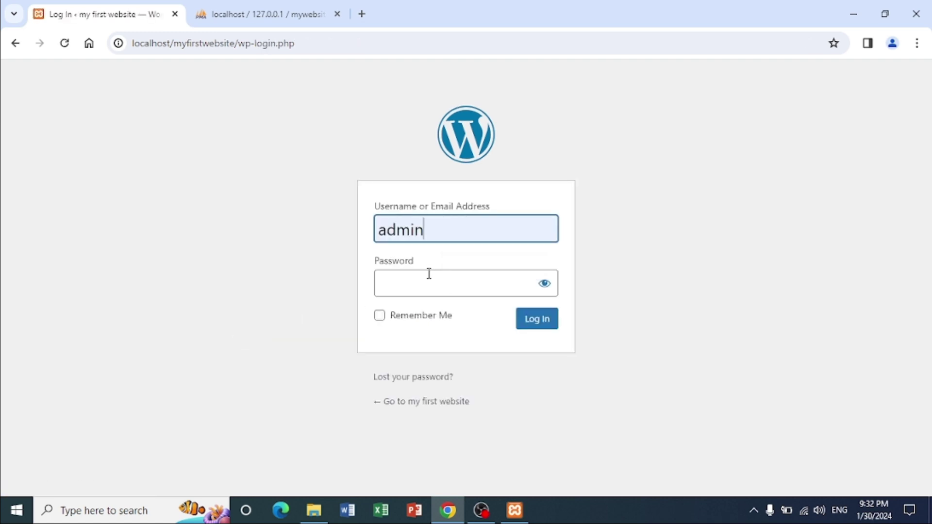
left_click(424, 283)
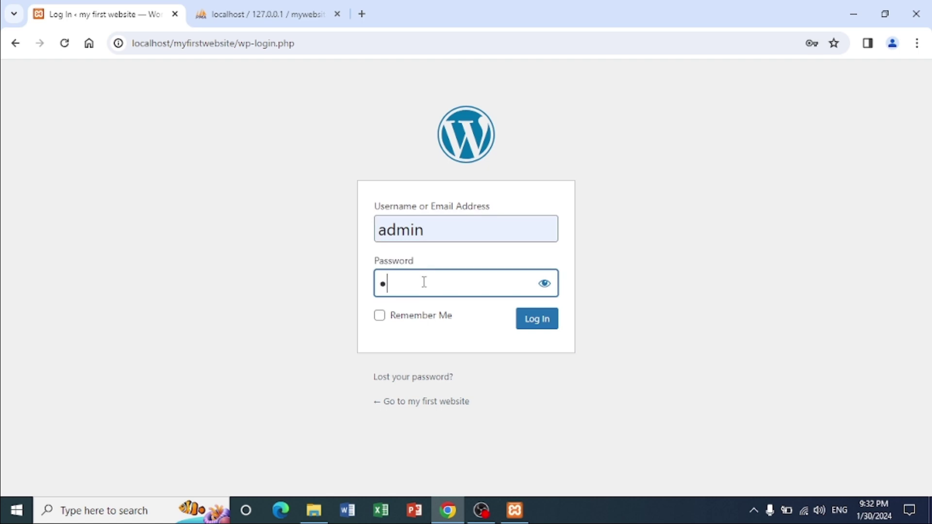
left_click(543, 284)
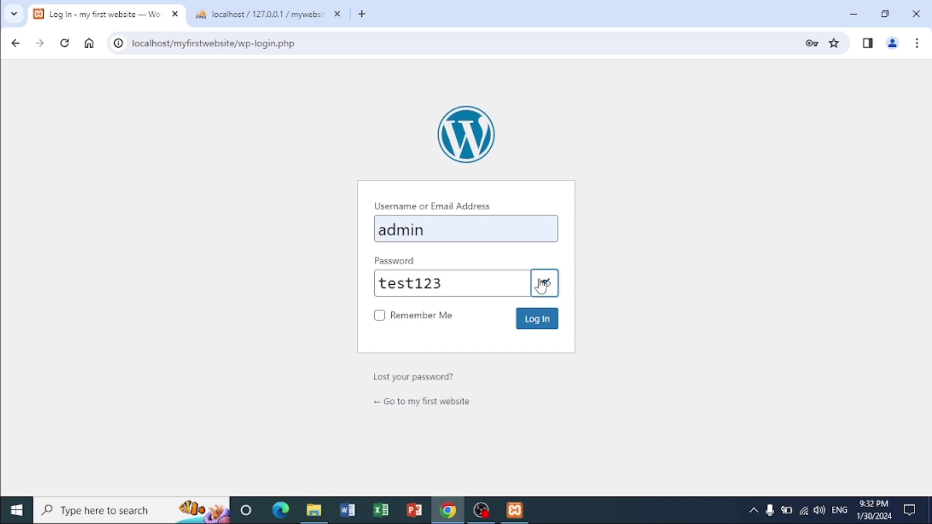
left_click(544, 323)
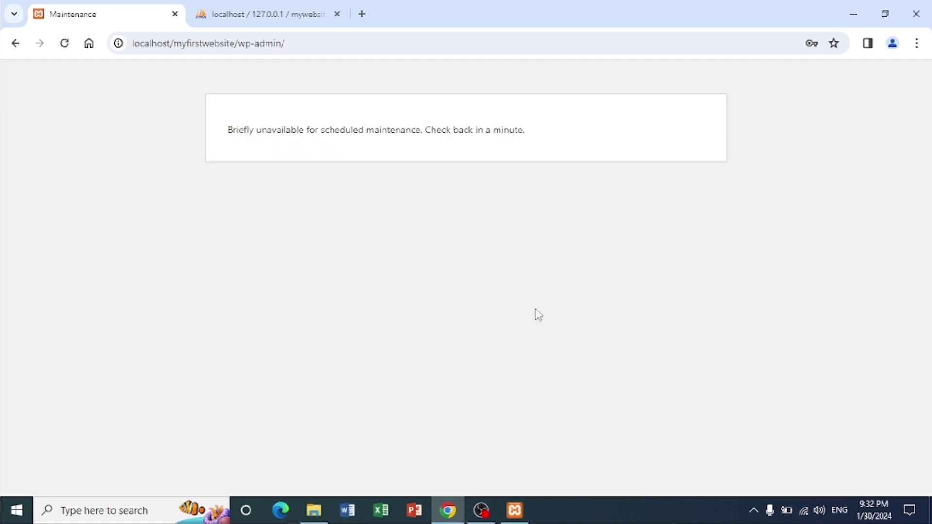
- Reload past the maintenance notice, scroll through the loaded dashboard, and open a blank tab
left_click(68, 47)
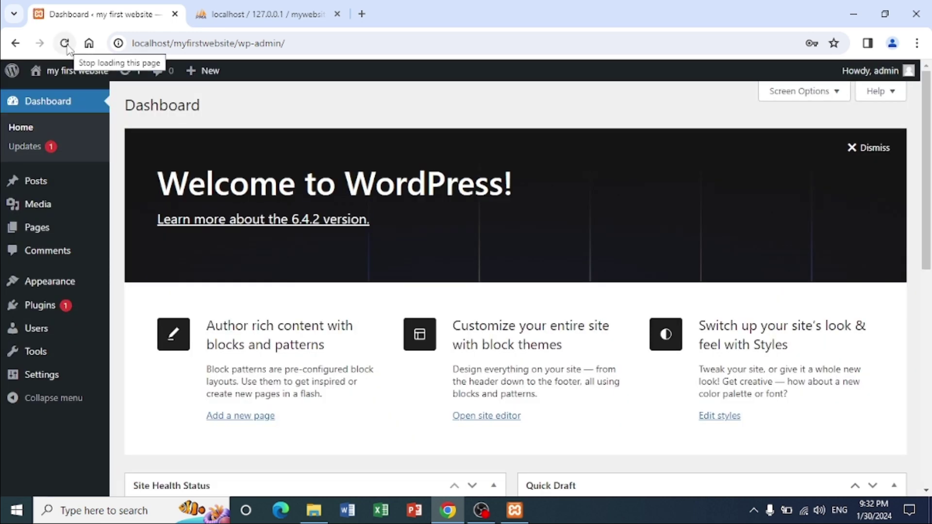
scroll(687, 121, "down", 5)
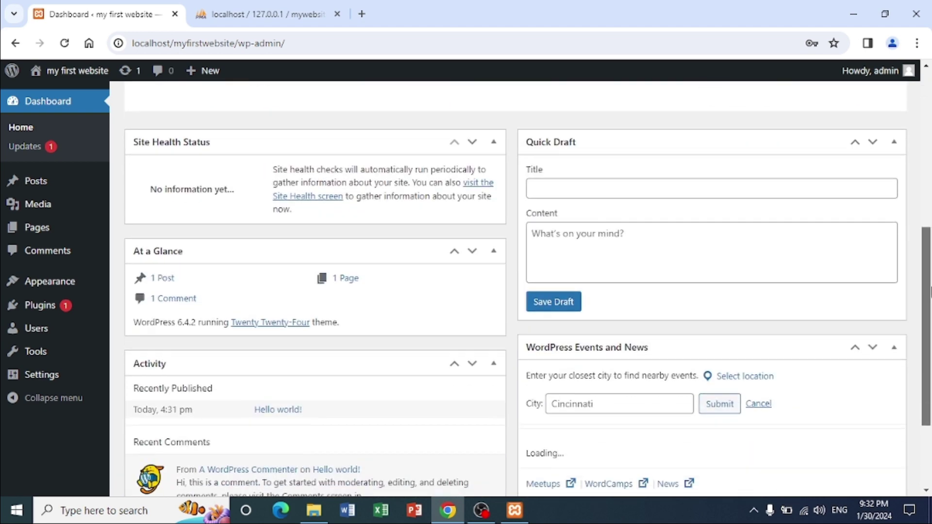
scroll(515, 292, "up", 5)
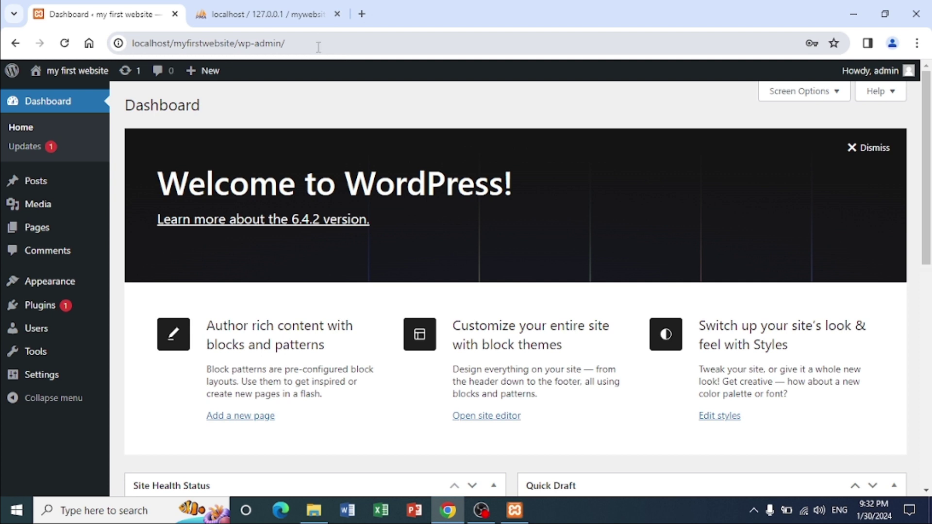
left_click(362, 14)
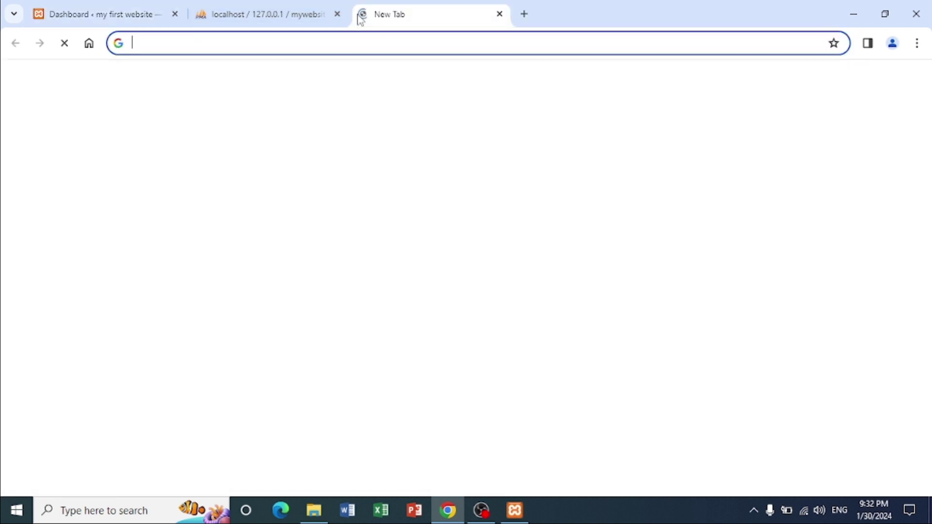
- Load localhost/myfirstwebsite/ and scroll down through the default theme's homepage sections
type("local")
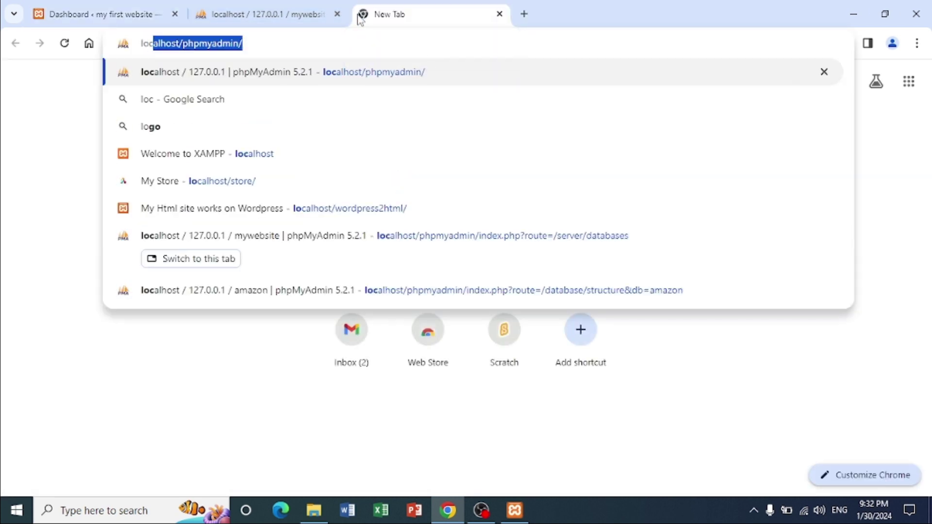
type("host")
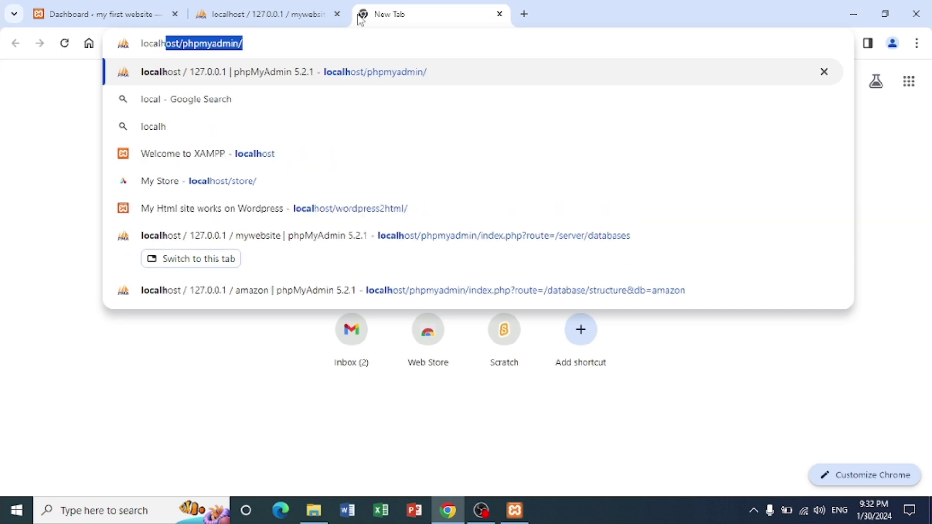
type("/")
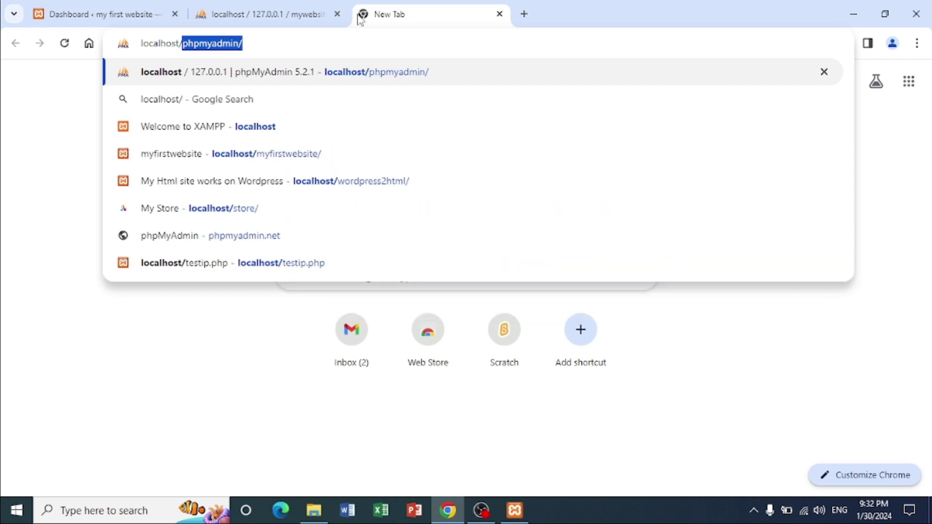
type("myfirstwebsite/")
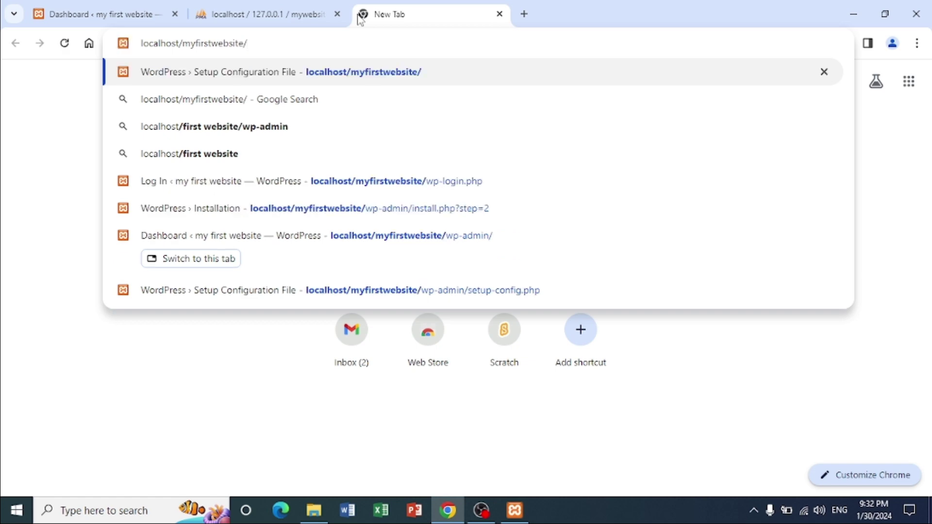
key("Return")
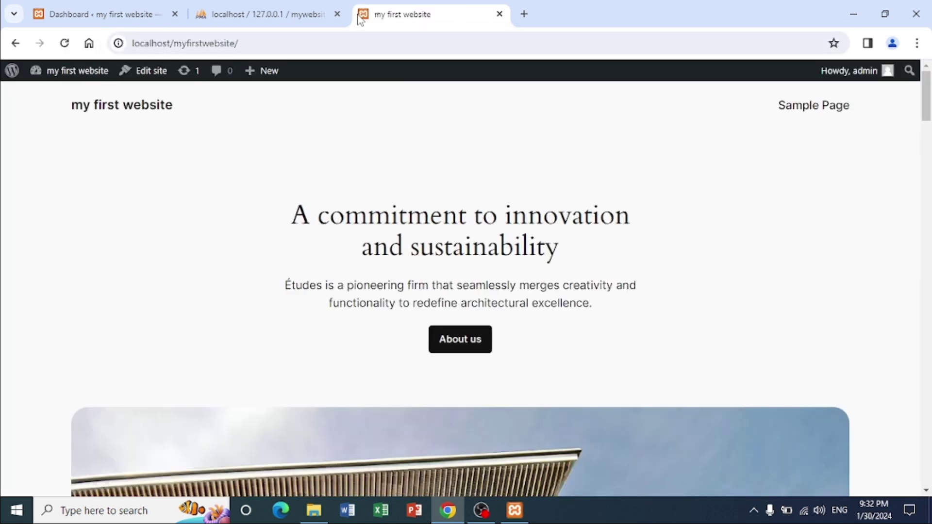
scroll(929, 93, "down", 1)
left_click_drag(930, 93, 929, 175)
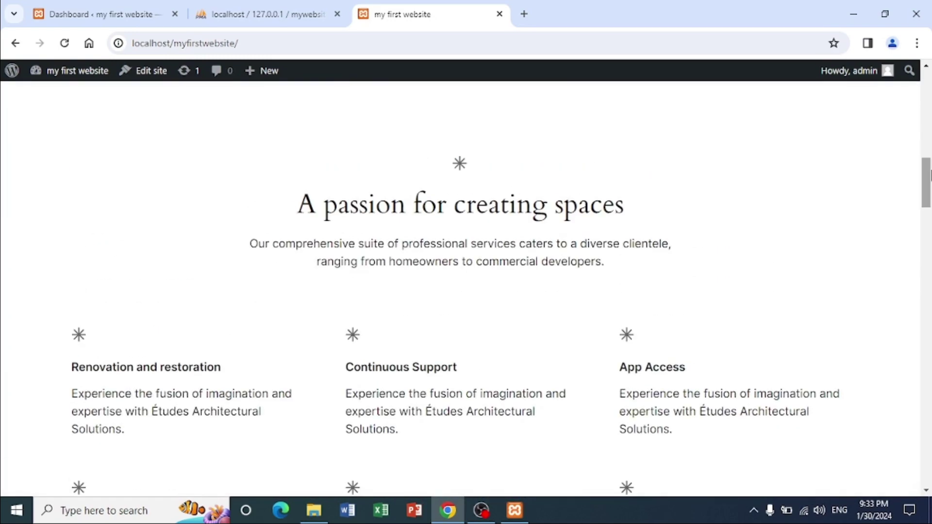